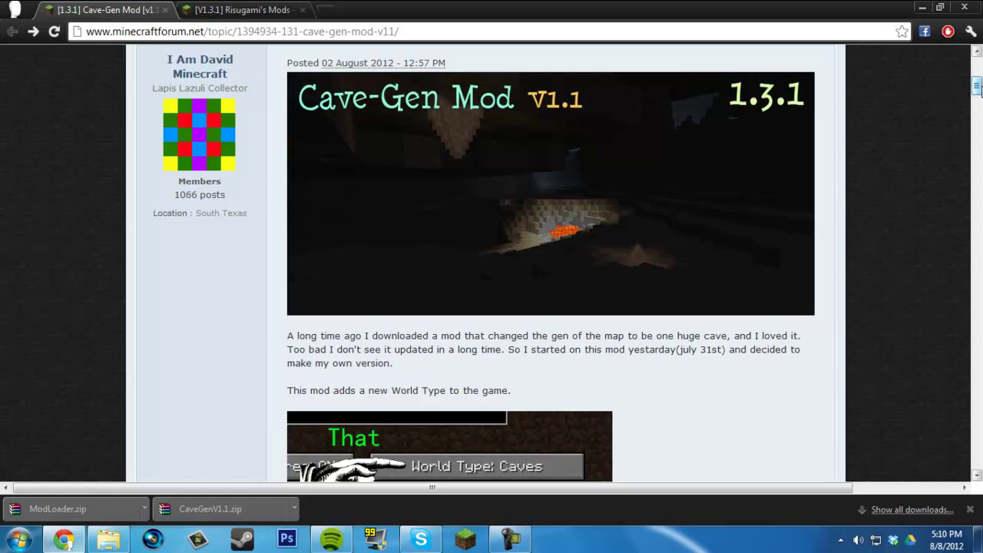
Read through the Cave-Gen Mod post down to its v1.1 and v1.0 download options
left_click_drag(978, 88, 977, 111)
scroll(978, 111, "up", 5)
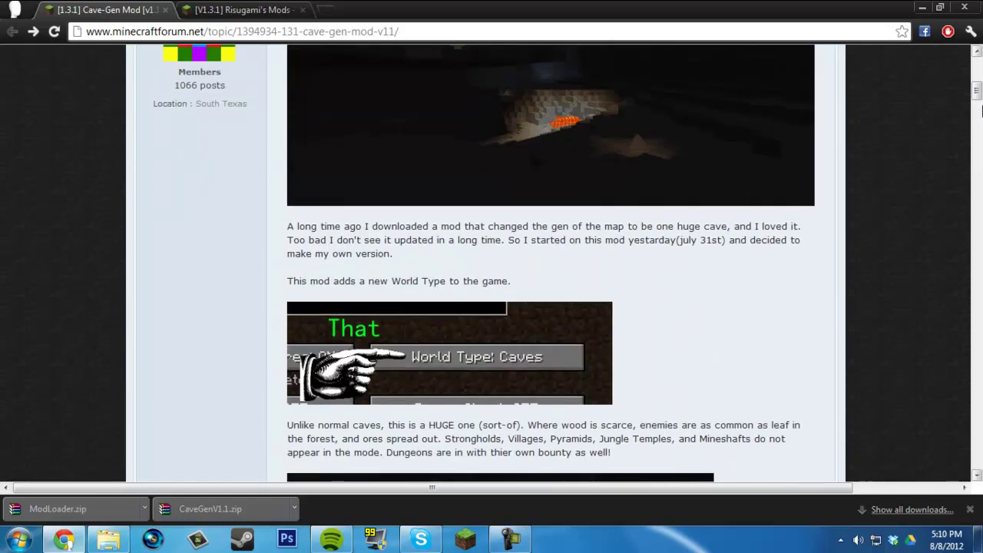
left_click_drag(978, 93, 976, 215)
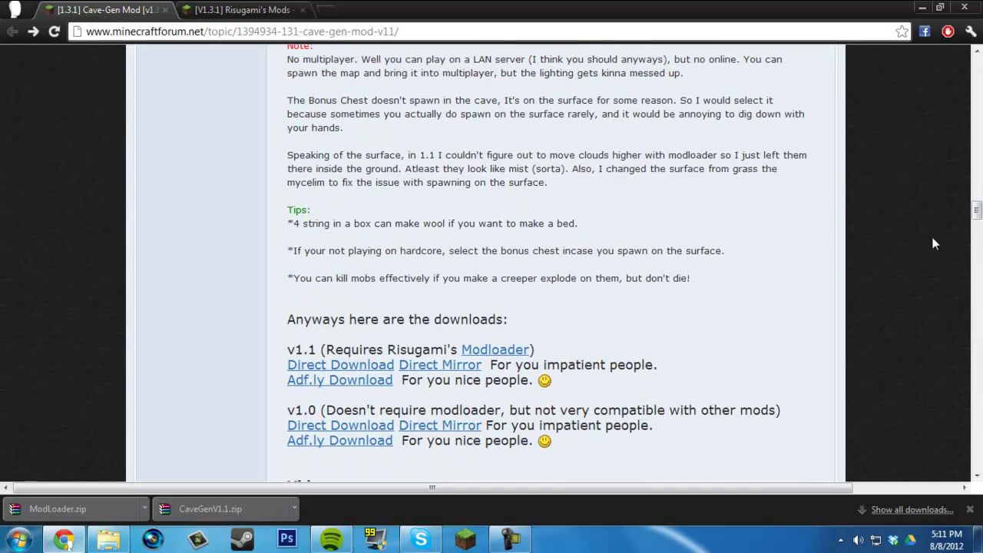
right_click(496, 351)
left_click(367, 348)
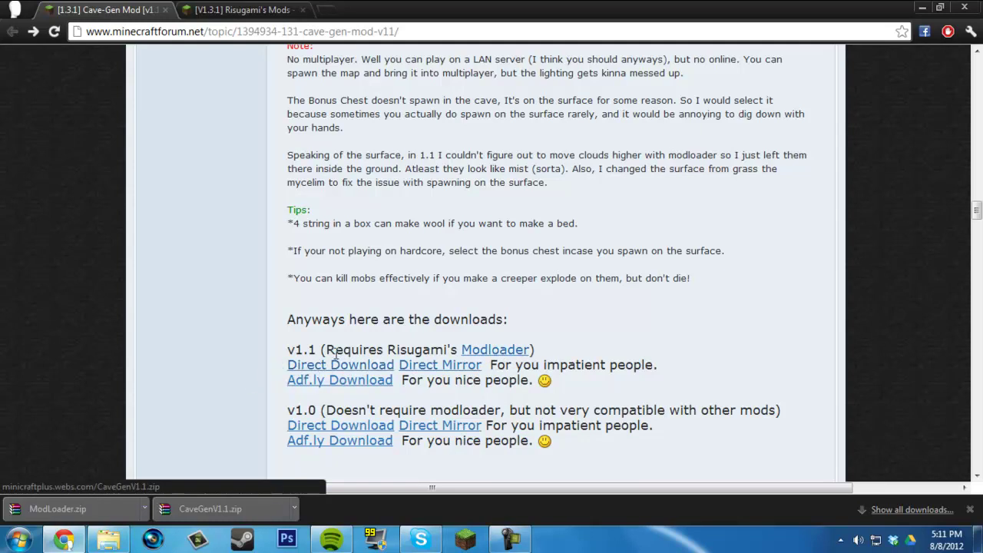
left_click_drag(288, 350, 366, 345)
left_click(281, 366)
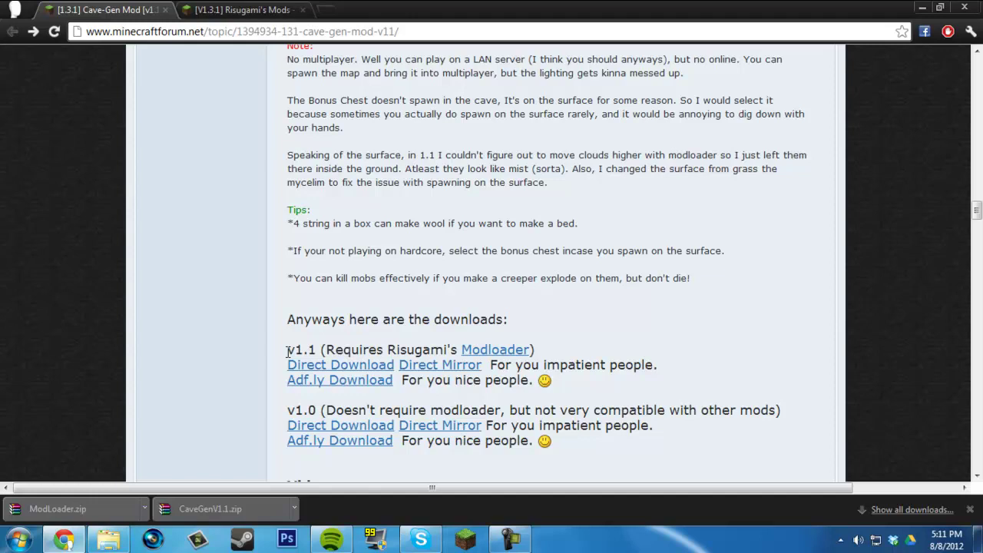
double_click(302, 350)
left_click(300, 404)
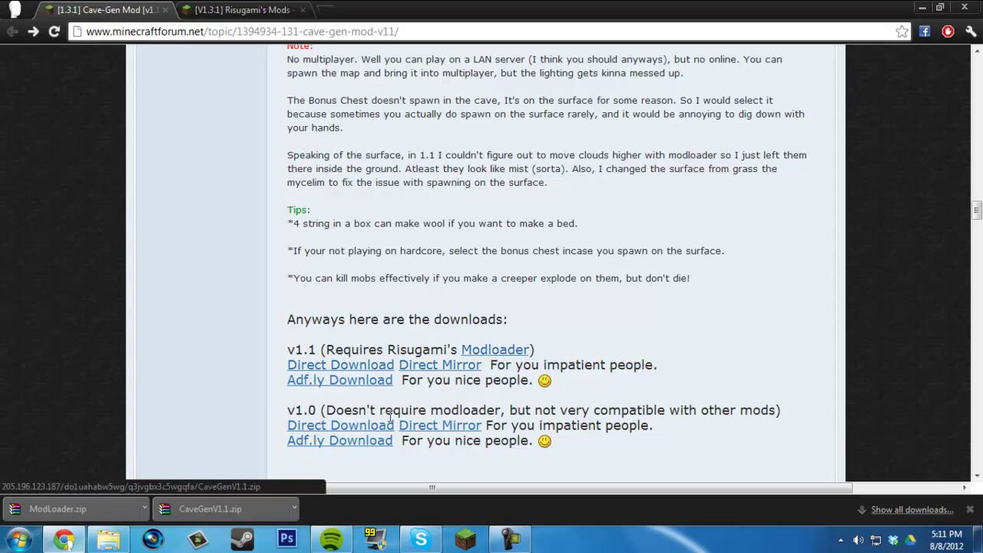
Follow the v1.1 Modloader link and examine the ModLoader 1.3.1 downloads on Risugami's Mods page
left_click(498, 354)
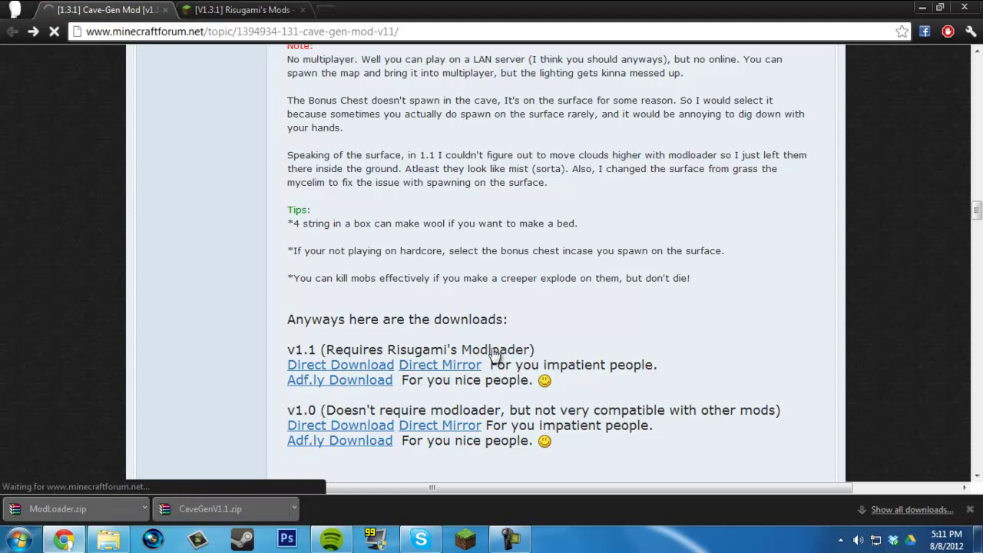
left_click(270, 8)
scroll(513, 206, "up", 6)
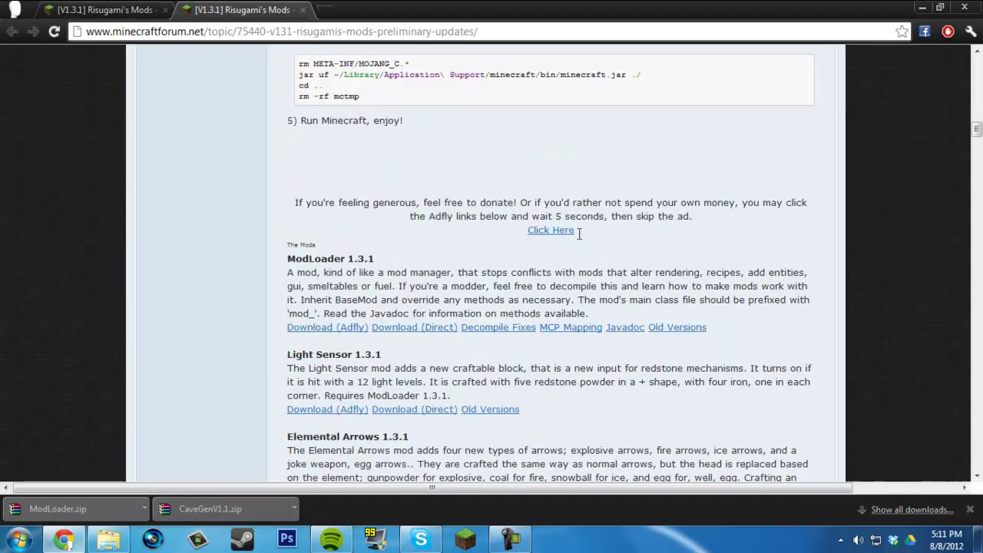
scroll(582, 242, "down", 2)
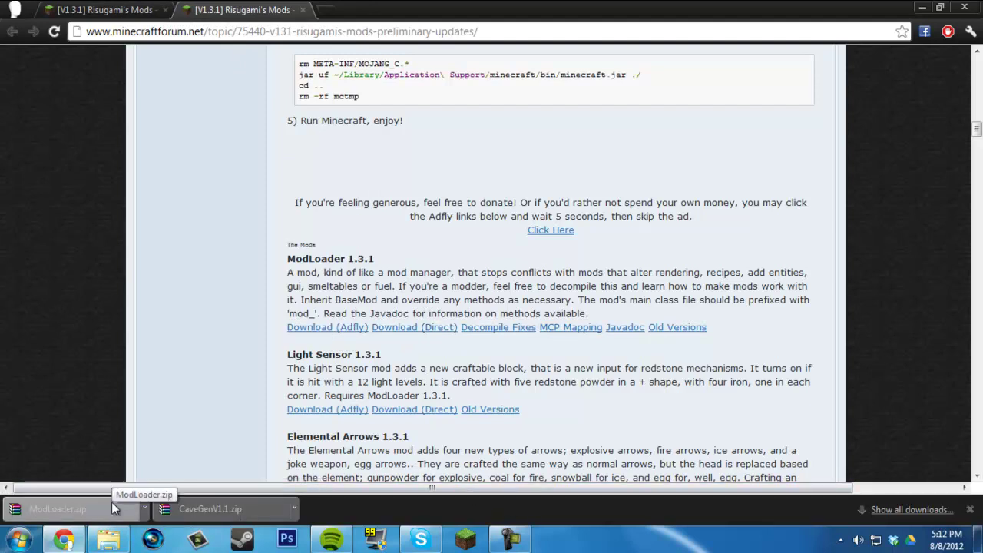
Switch to the Mods folder in Windows Explorer and point out the downloaded CaveGenV1.1 and ModLoader archives
left_click(115, 542)
left_click_drag(207, 128, 193, 86)
left_click_drag(240, 215, 263, 126)
left_click_drag(343, 230, 308, 91)
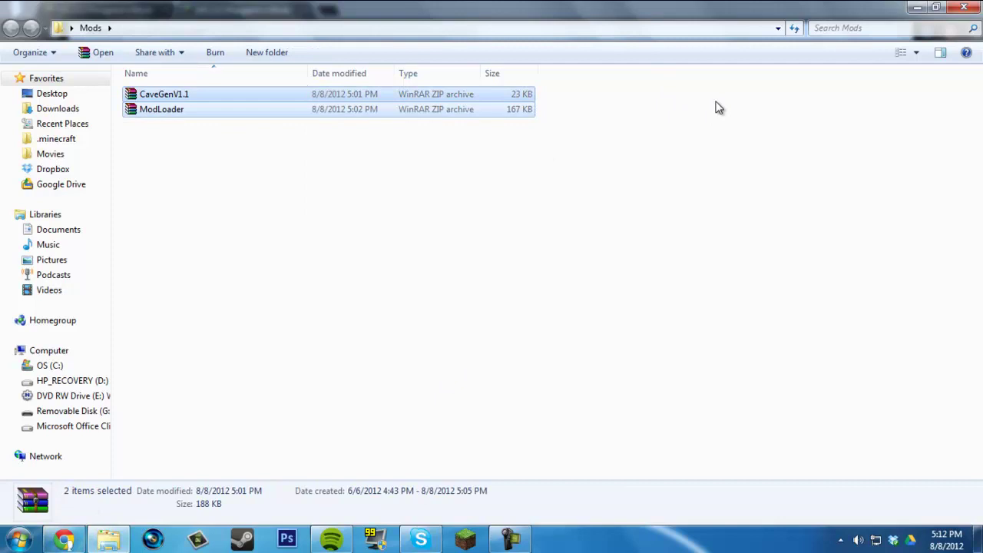
left_click(252, 140)
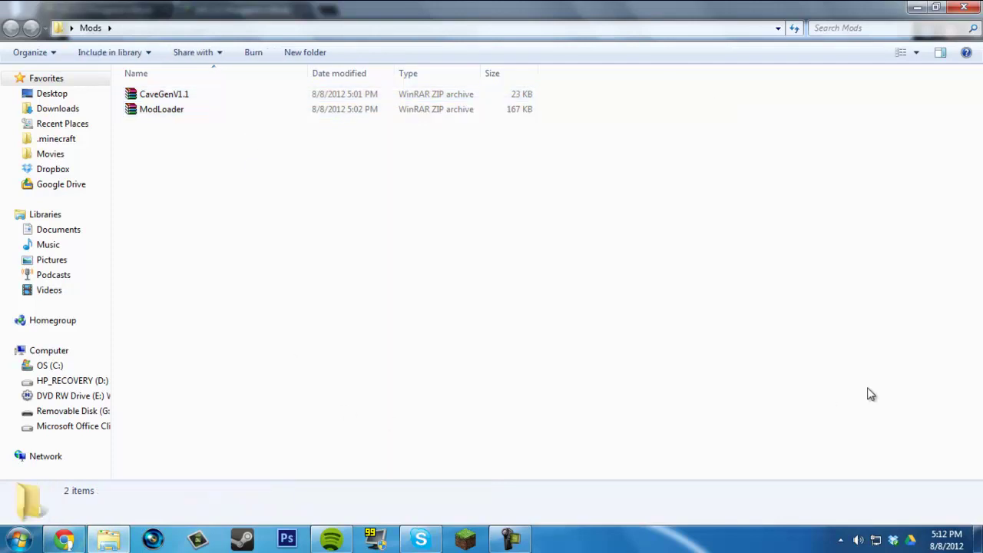
Open the CaveGenV1.1 archive in WinRAR, dismiss the license reminder, and snap its window to half the screen
double_click(227, 98)
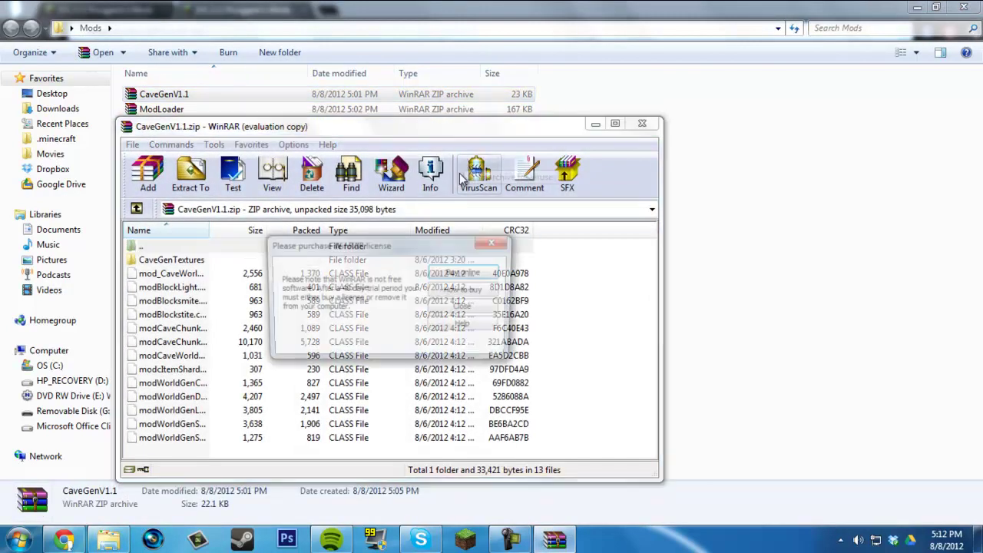
left_click(495, 242)
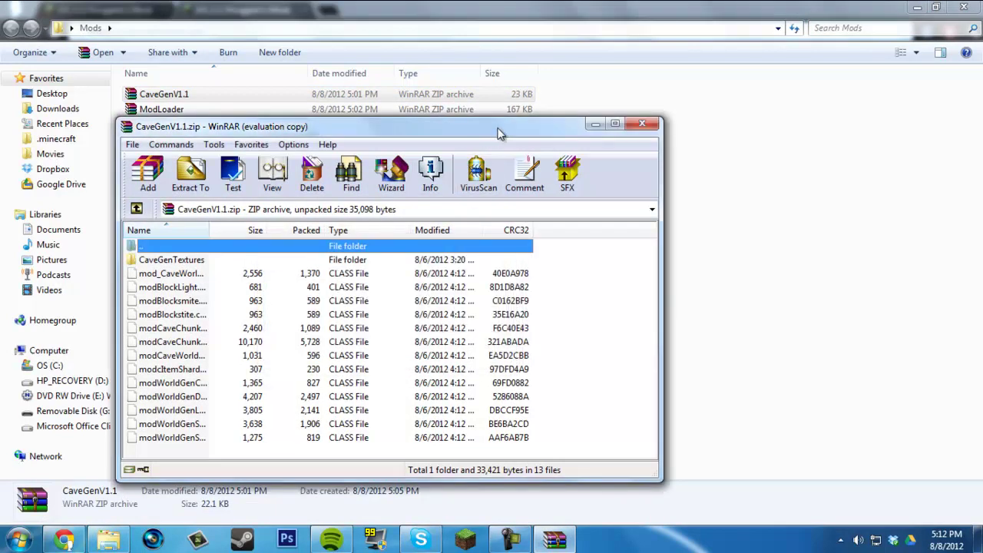
left_click_drag(492, 127, 982, 122)
Open the ModLoader archive in WinRAR and snap its window over the CaveGenV1.1 one, dismissing the license reminder
double_click(288, 112)
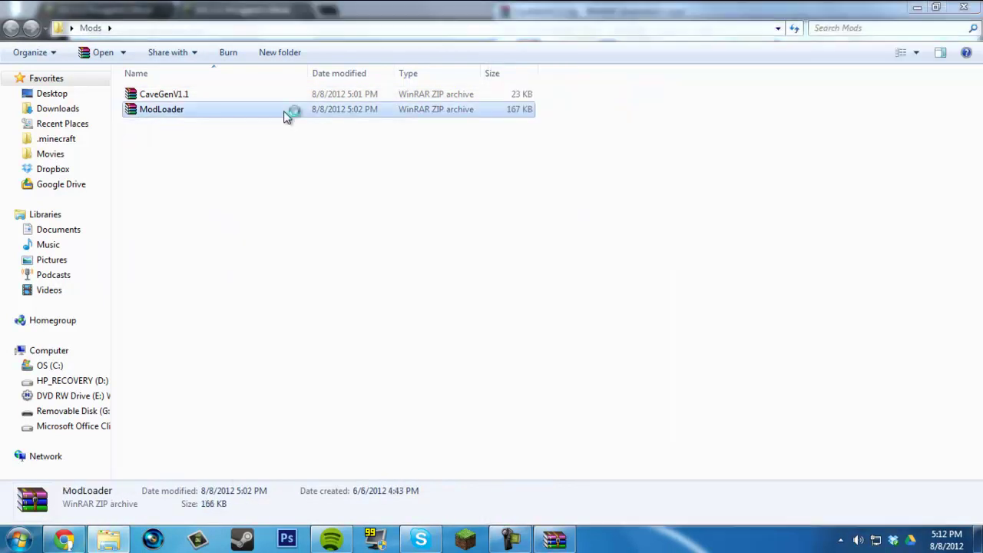
left_click_drag(307, 47, 1, 47)
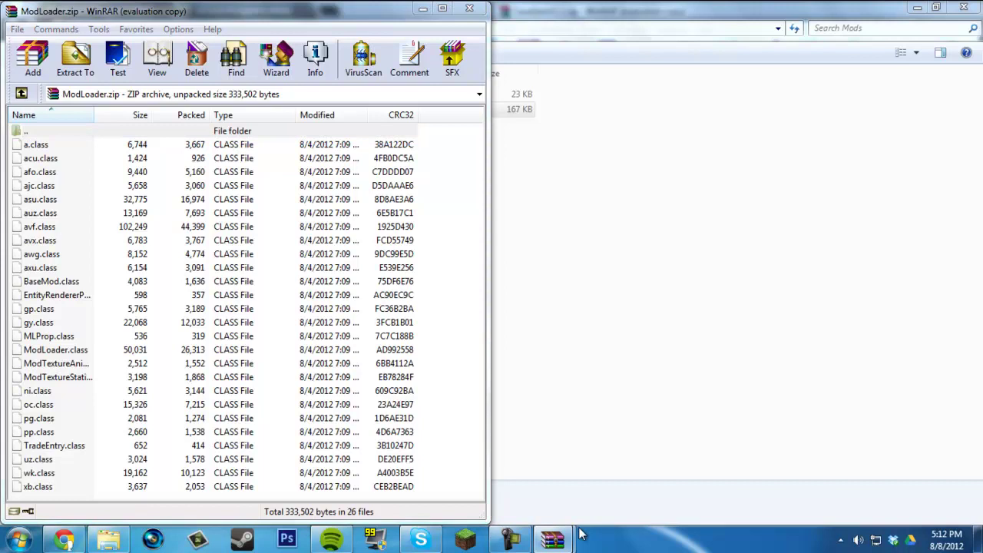
left_click(351, 204)
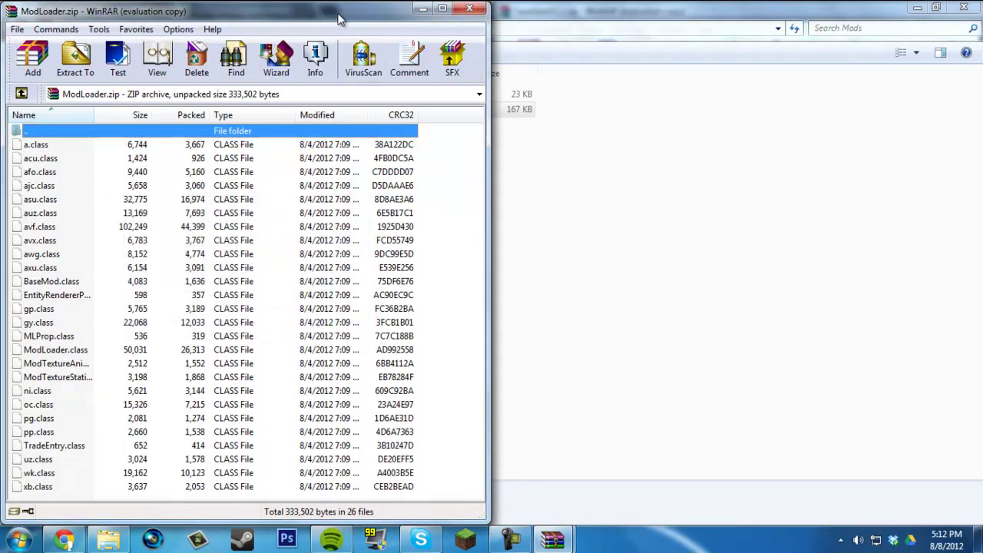
left_click_drag(352, 9, 982, 9)
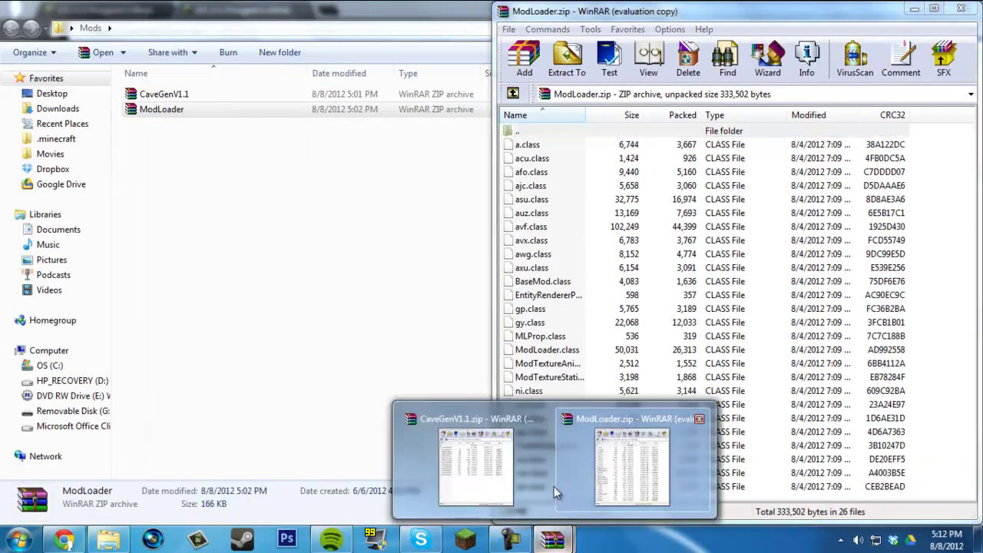
Check the contents of the CaveGenV1.1 and ModLoader archives, and minimize all open windows to reach the desktop
left_click(507, 480)
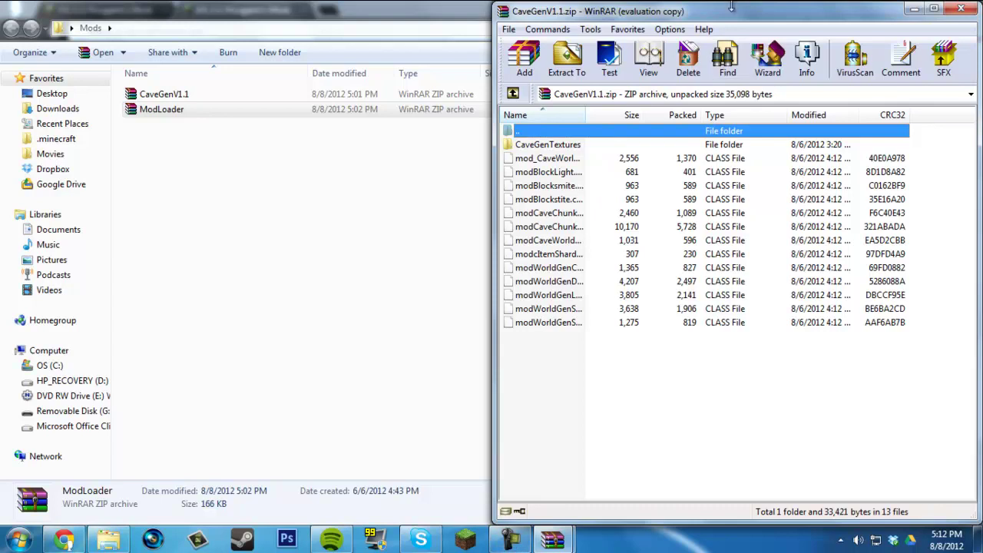
left_click(567, 542)
left_click(631, 465)
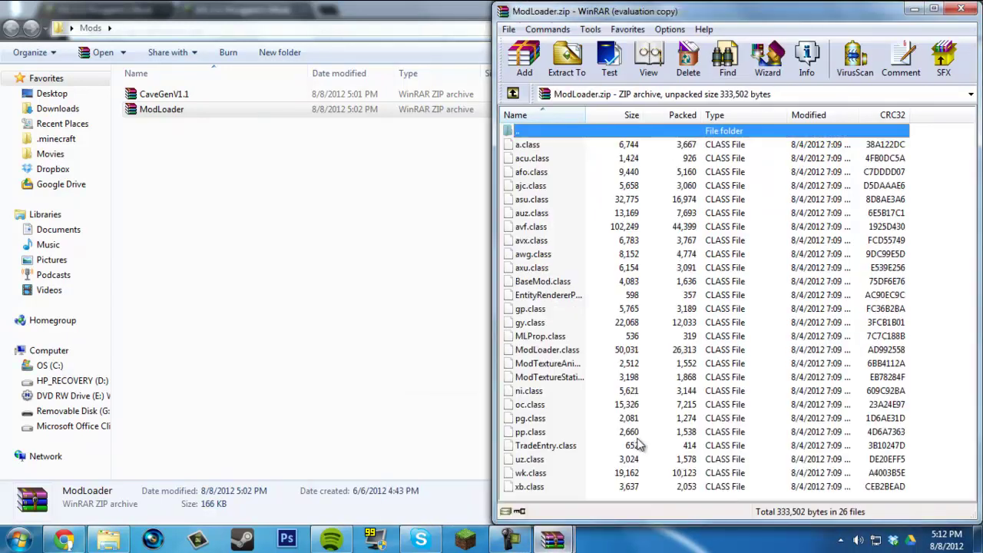
left_click(914, 8)
left_click(918, 7)
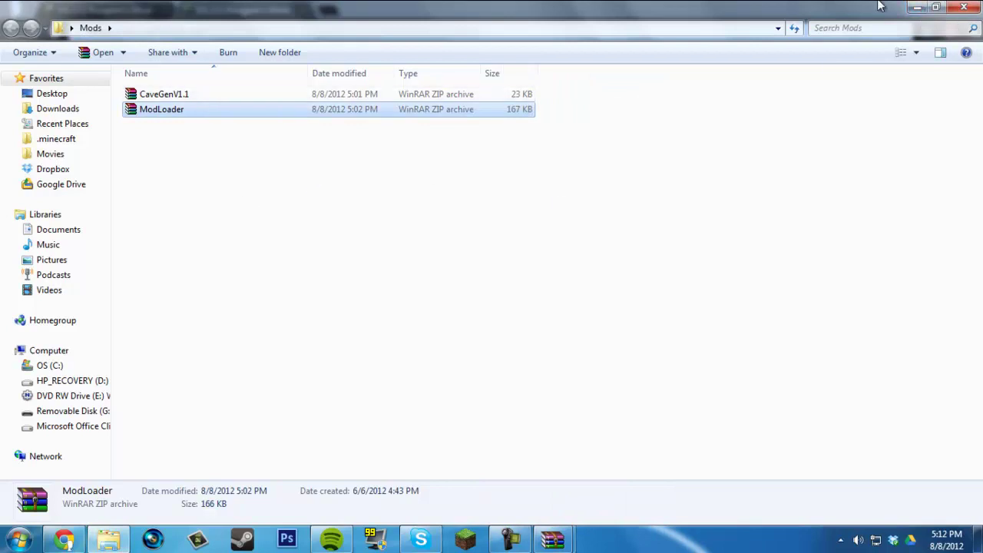
left_click(919, 8)
left_click(922, 8)
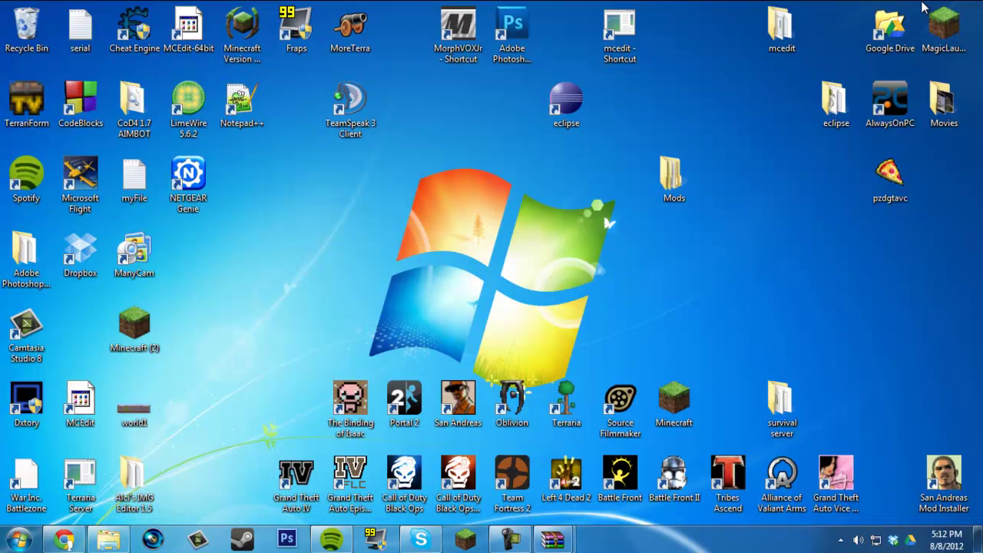
left_click(674, 411)
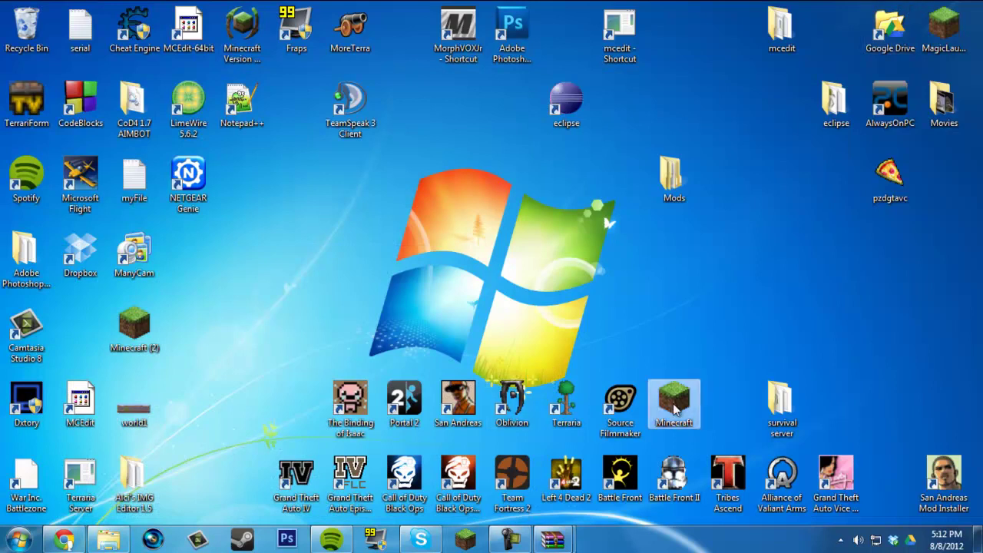
right_click(653, 373)
left_click(548, 251)
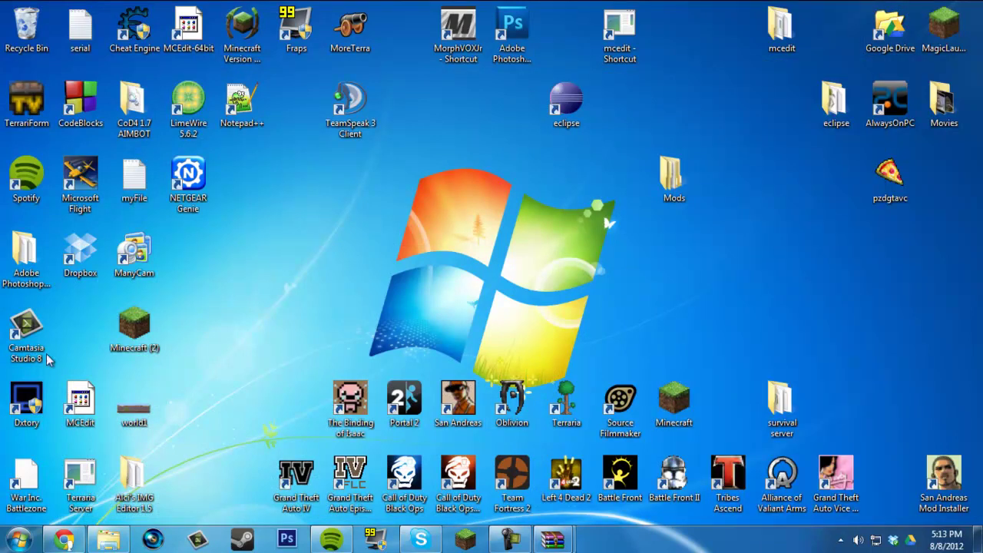
double_click(128, 326)
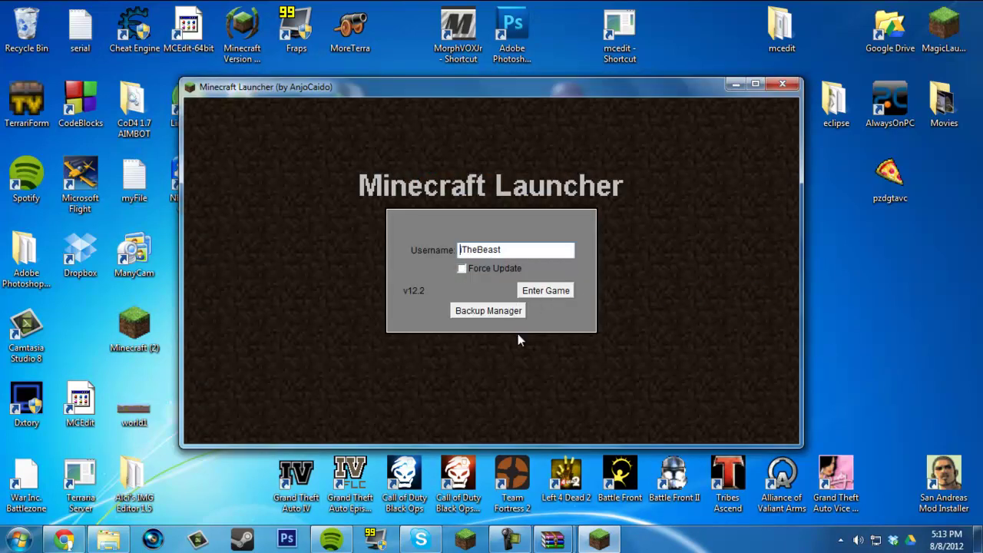
left_click(535, 294)
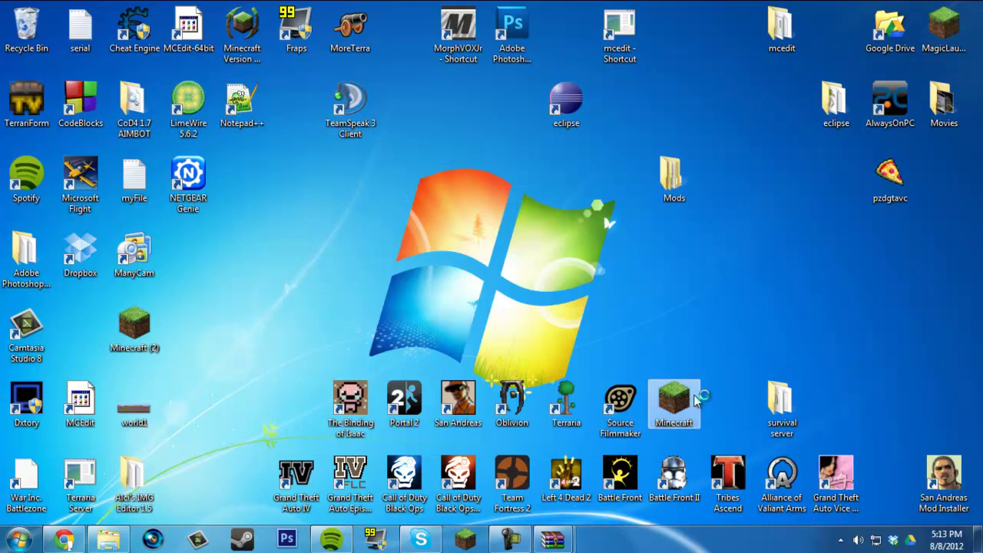
Start the official Minecraft launcher and open the game's location on disk from the launcher options
double_click(694, 395)
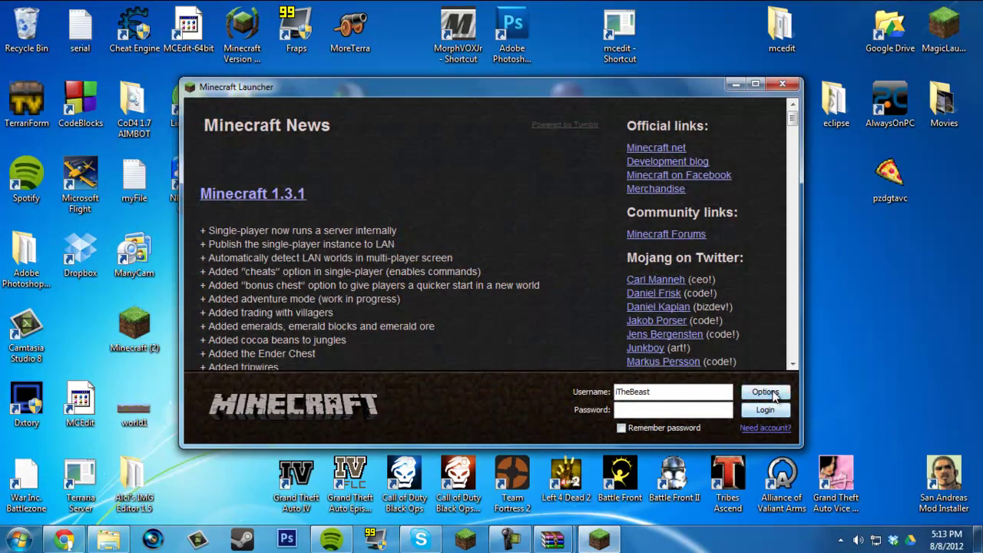
left_click(774, 395)
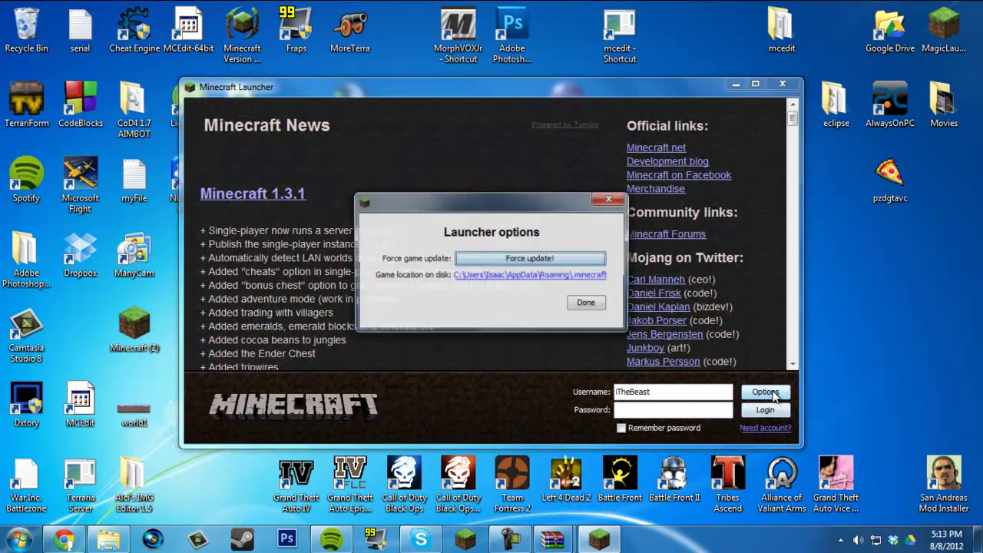
left_click(619, 201)
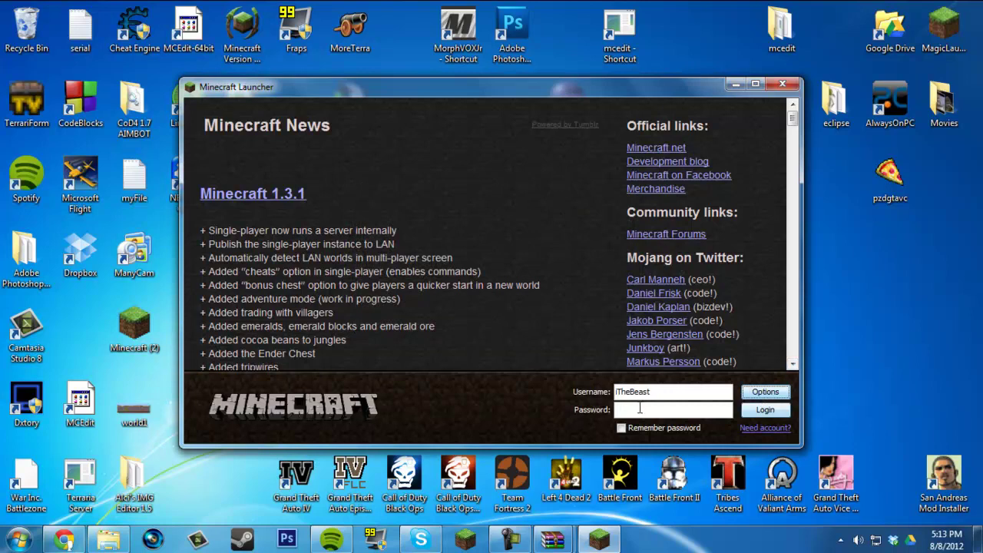
left_click(768, 392)
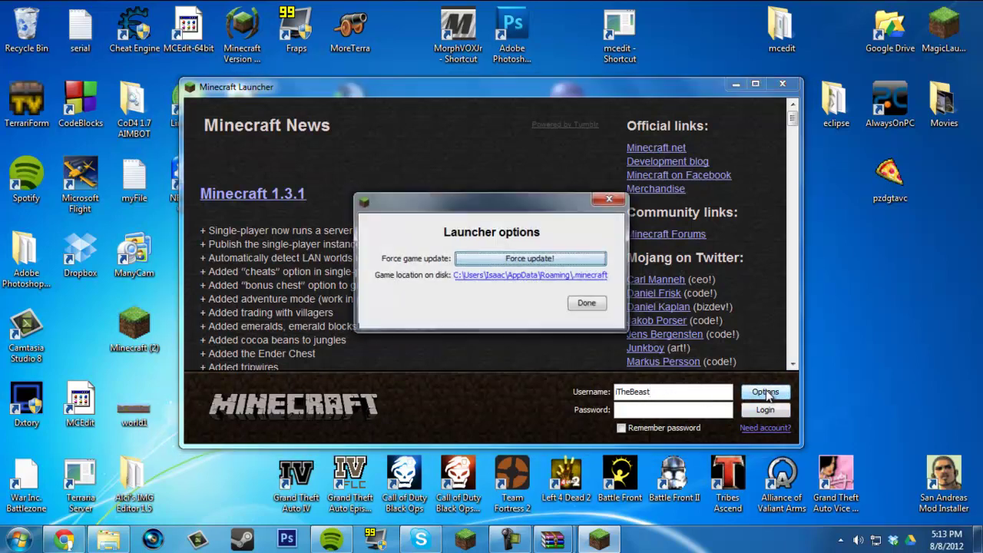
left_click(483, 276)
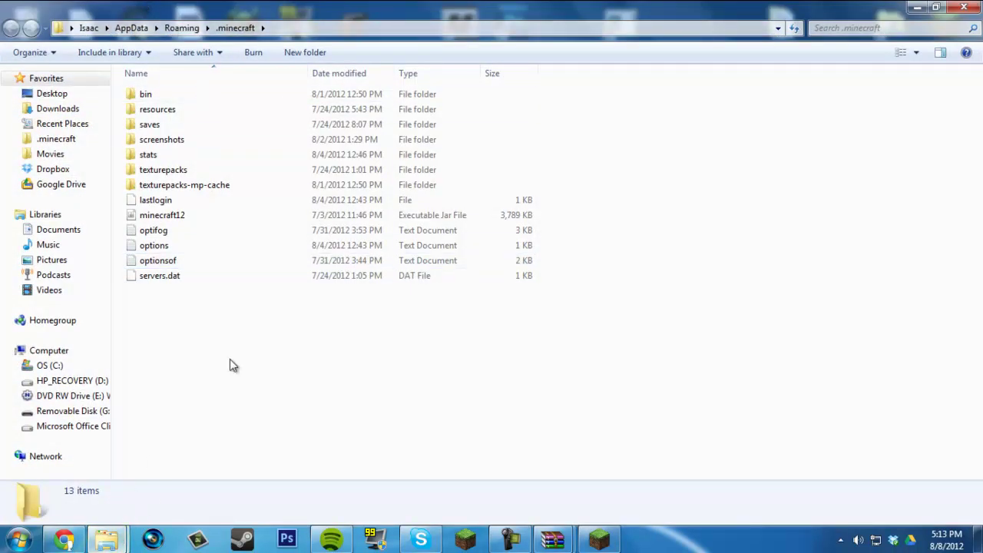
Open the bin folder inside .minecraft and bring up the available file actions for the minecraft jar
left_click(156, 95)
double_click(156, 96)
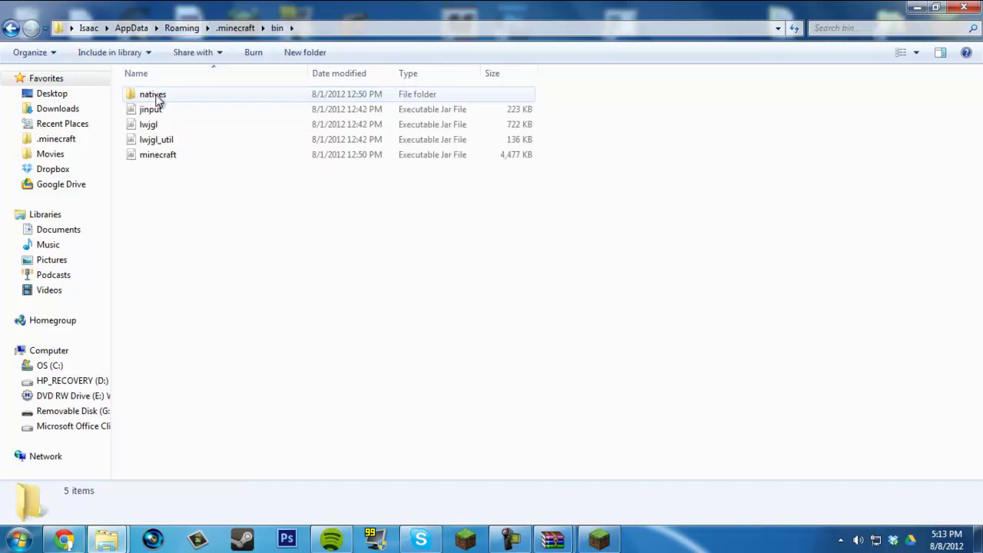
right_click(184, 157)
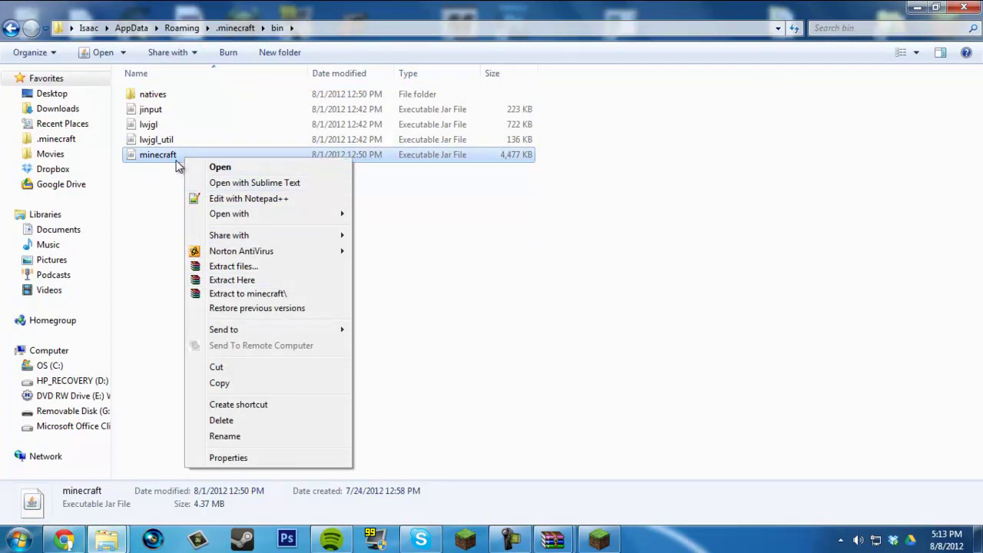
left_click(136, 184)
left_click(136, 184)
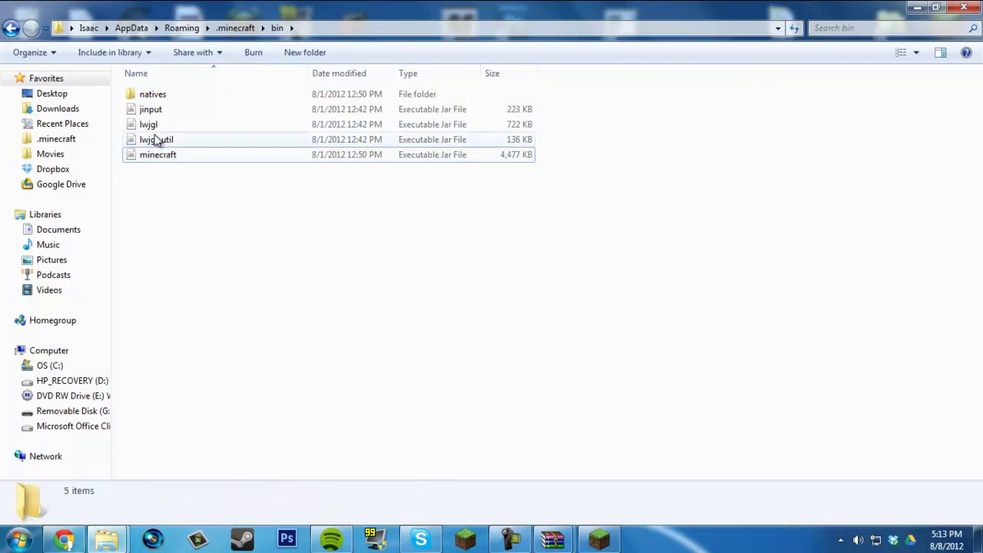
right_click(181, 155)
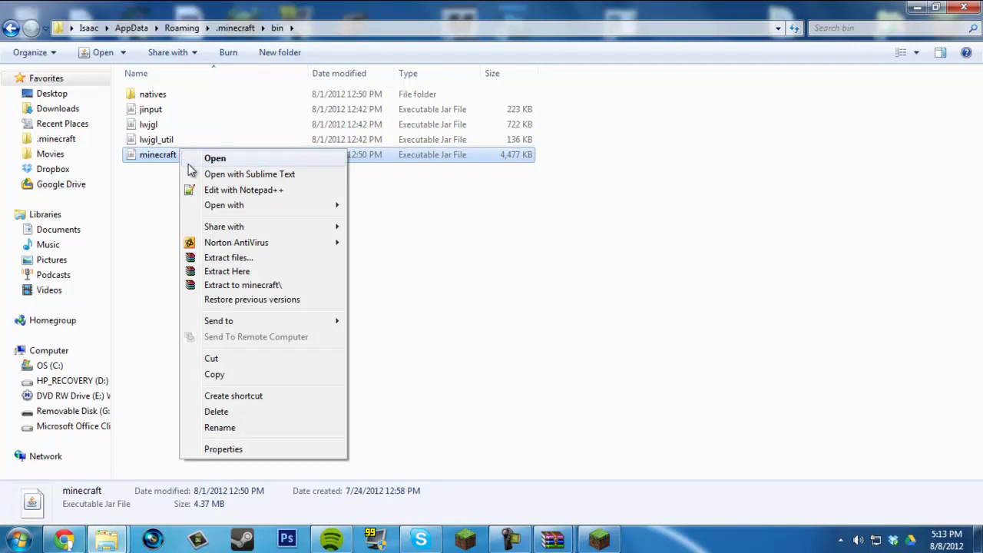
left_click(511, 539)
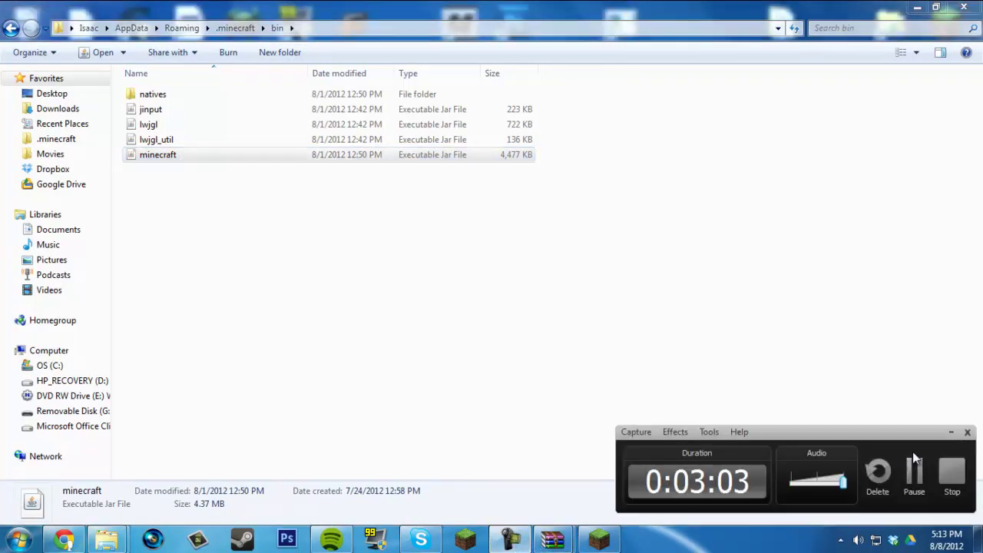
left_click(910, 473)
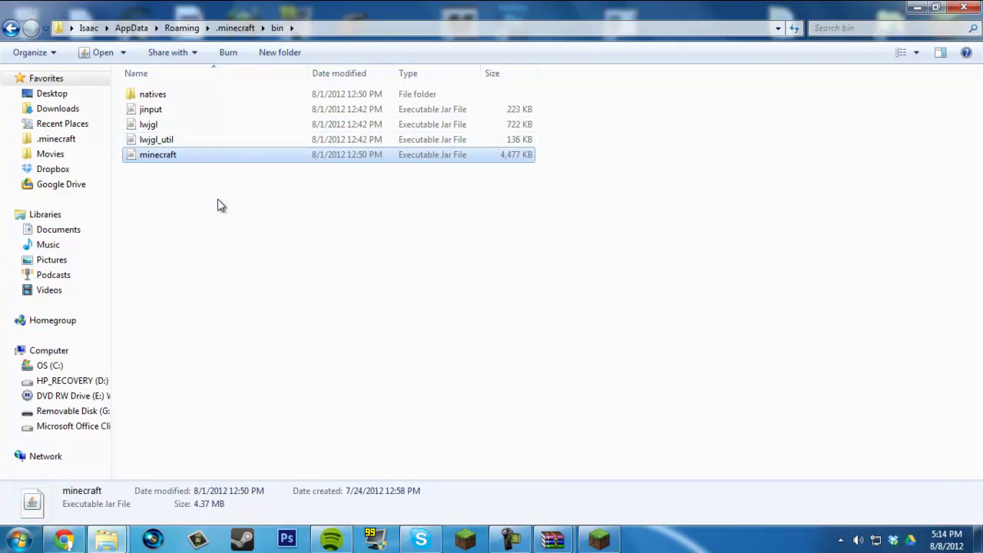
Open the minecraft jar from the bin folder with WinRAR archiver and snap its window to one half of the screen
right_click(235, 158)
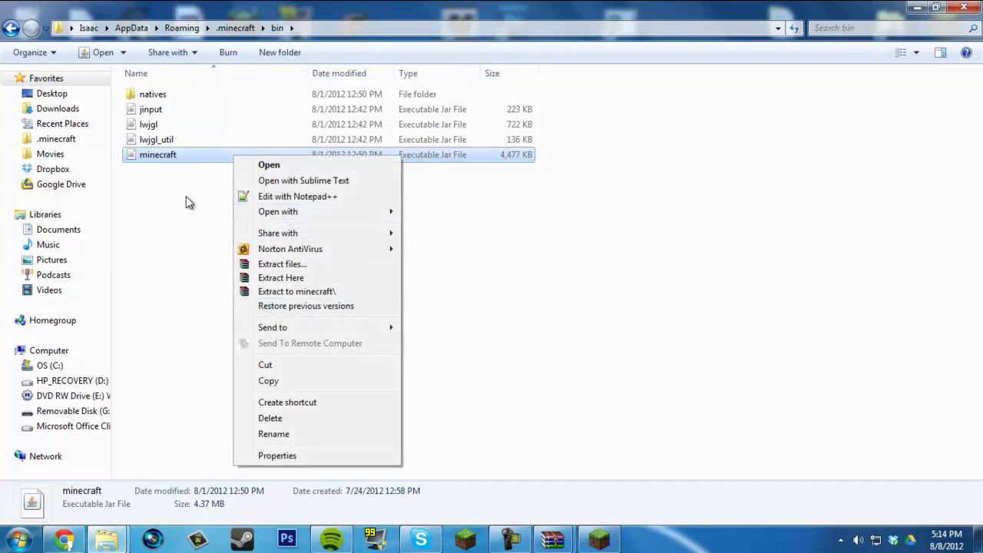
left_click(193, 162)
right_click(192, 159)
mouse_move(226, 218)
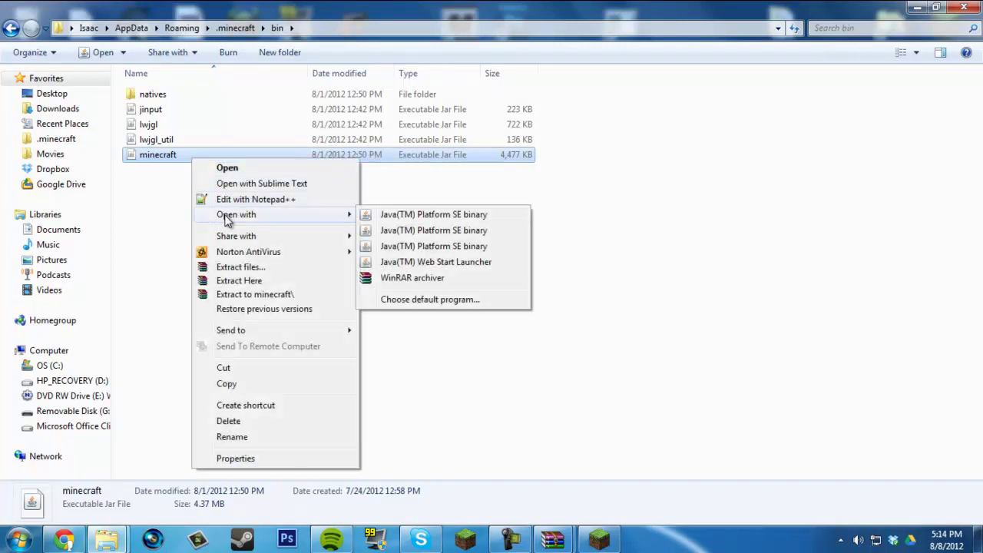
left_click(514, 280)
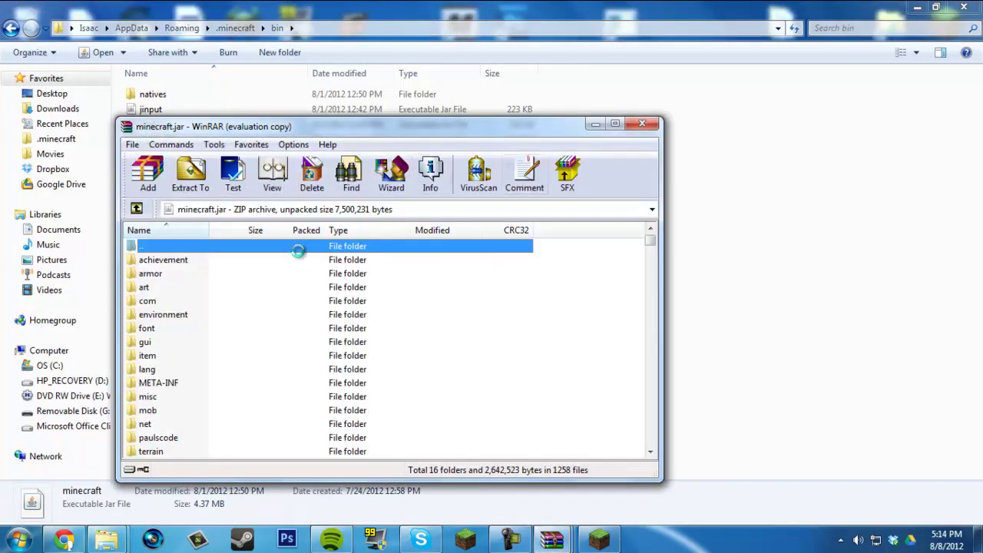
left_click(496, 242)
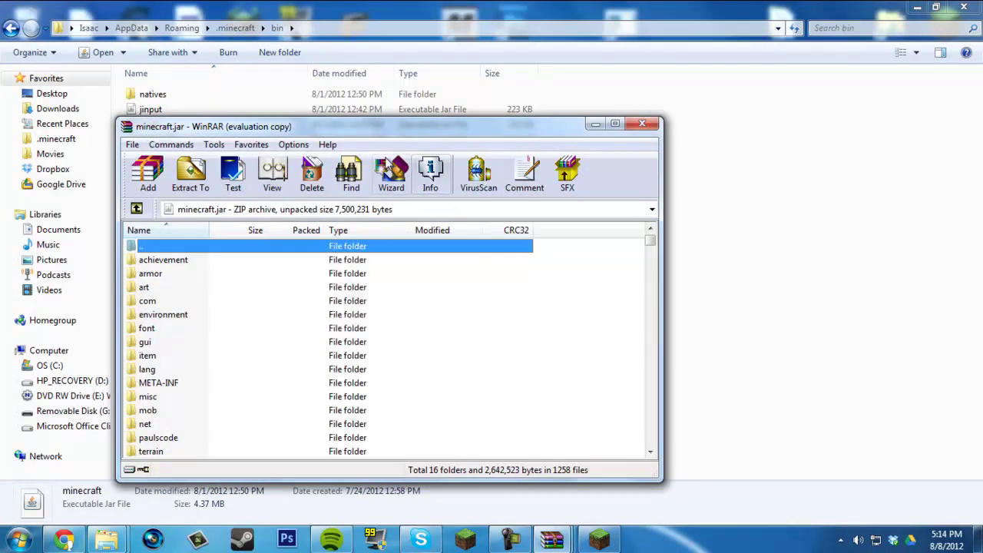
left_click_drag(371, 133, 636, 135)
left_click_drag(568, 132, 2, 169)
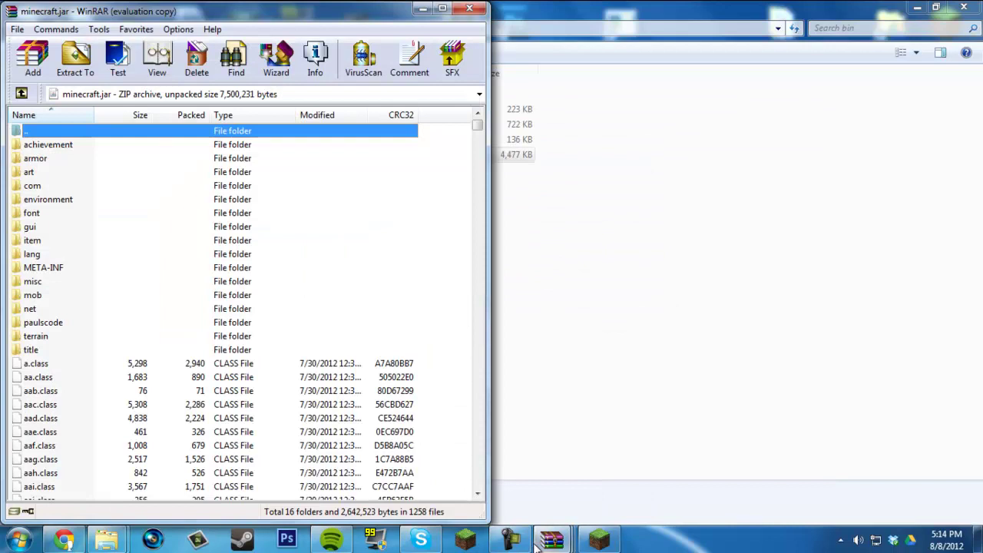
Minimize the CaveGenV1.1 archive and bring up the ModLoader archive beside the minecraft.jar window
mouse_move(551, 540)
left_click(513, 439)
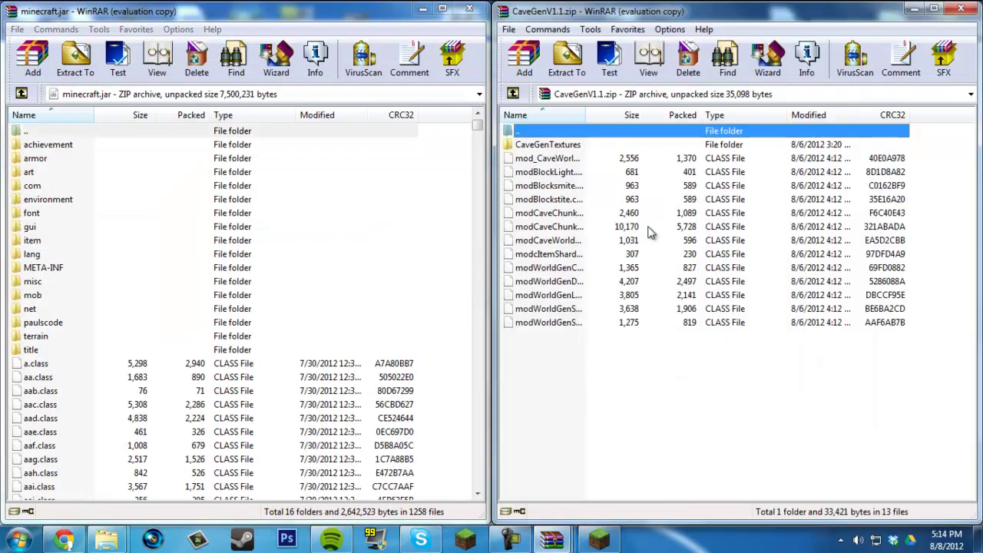
left_click(914, 9)
key("super+Down")
key("super+Down")
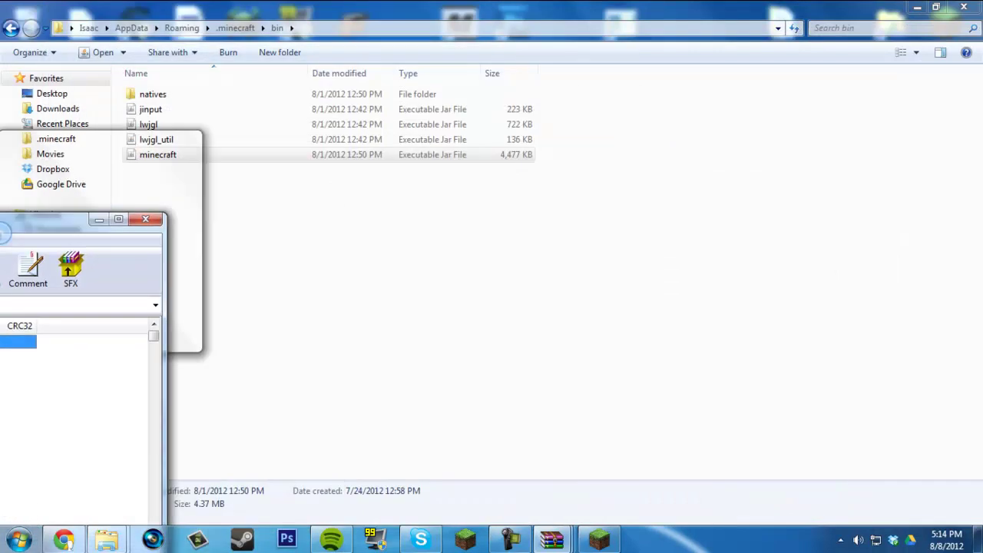
left_click_drag(3, 226, 1, 98)
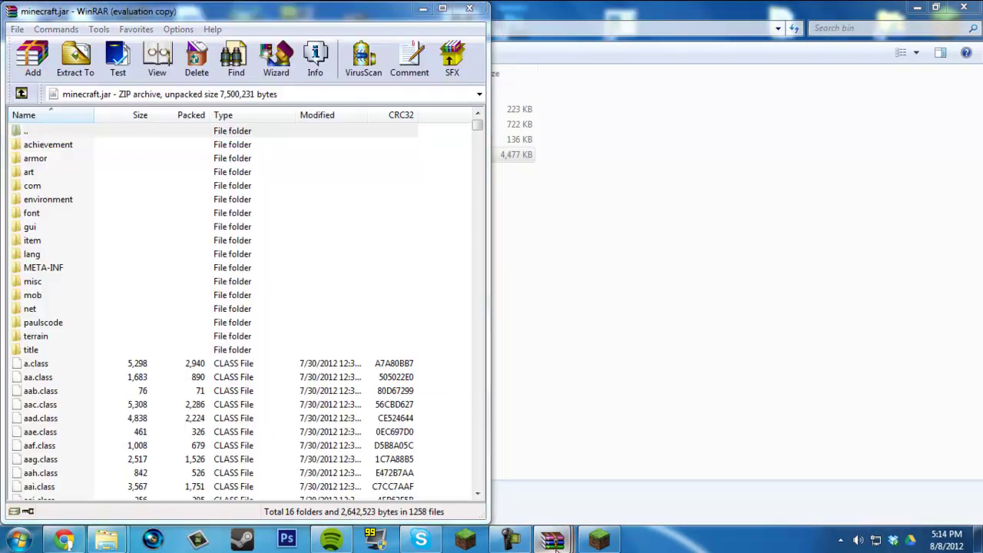
mouse_move(552, 540)
left_click(583, 443)
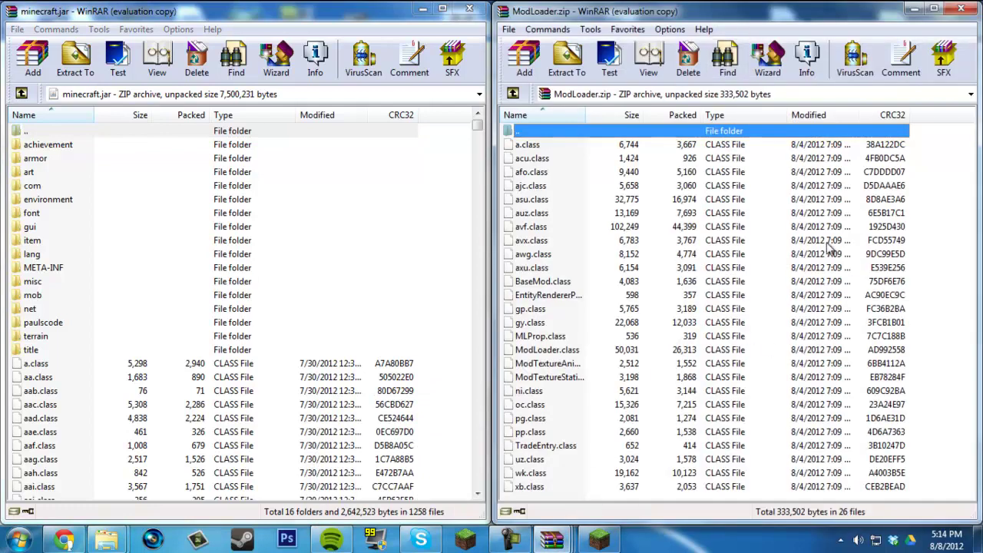
Delete the META-INF folder from minecraft.jar and confirm the deletion
left_click_drag(927, 497, 903, 262)
left_click(75, 268)
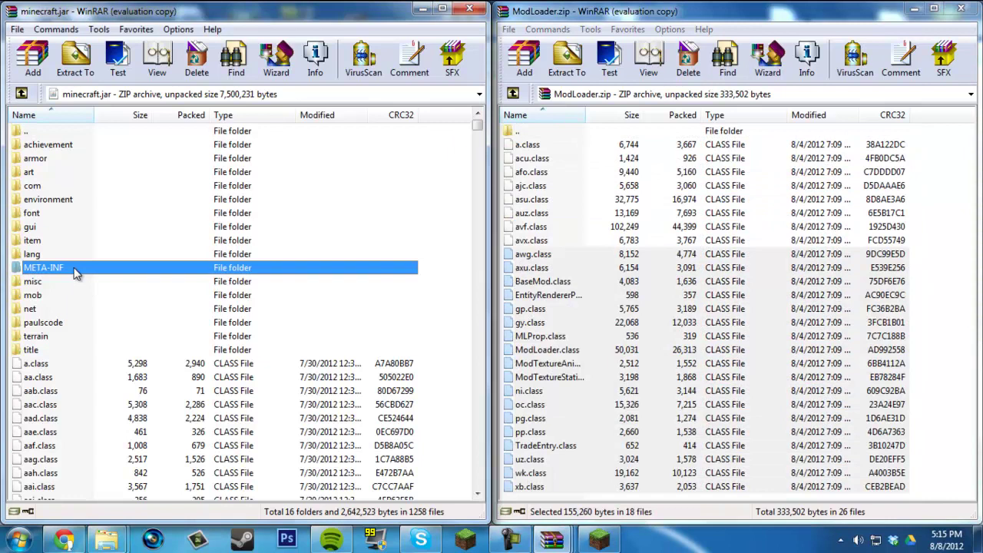
right_click(76, 270)
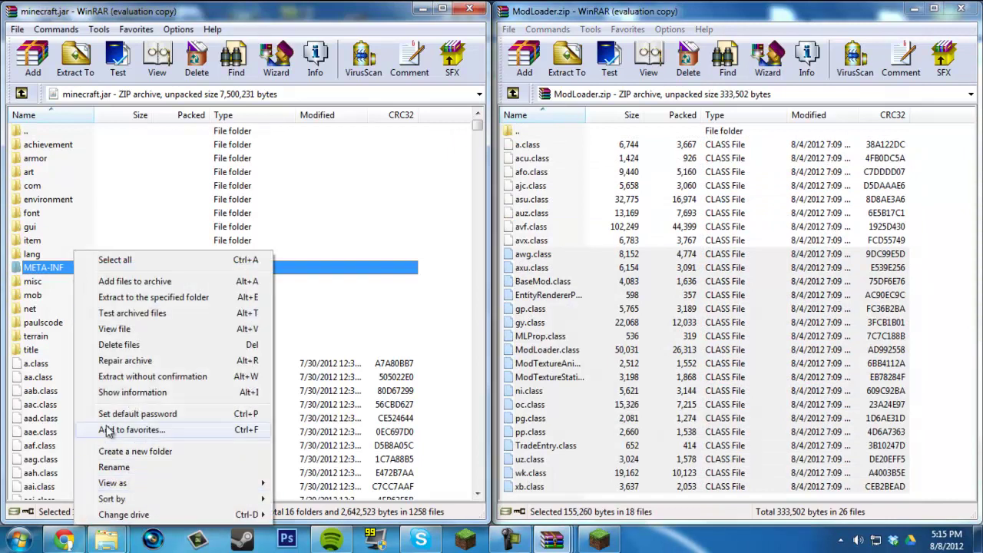
left_click(120, 345)
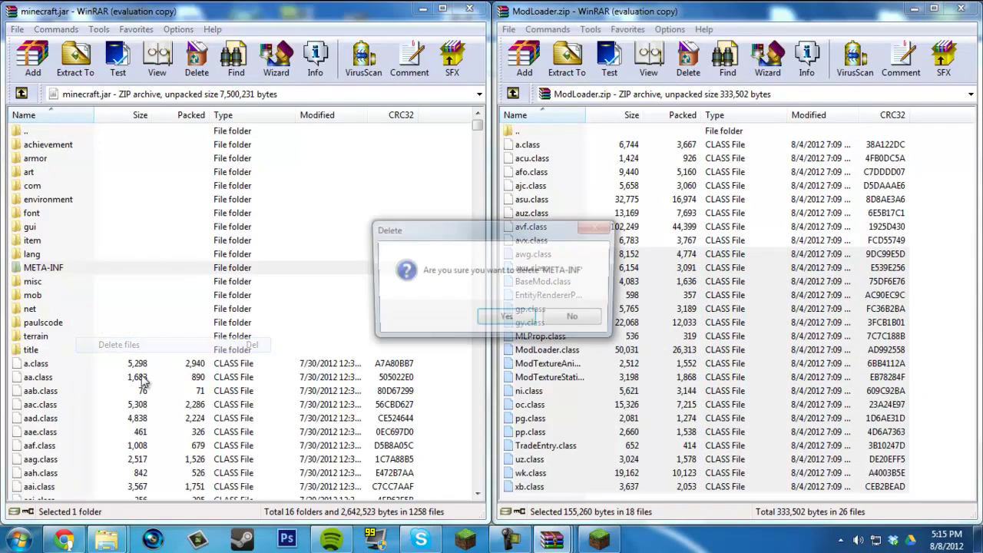
left_click(507, 322)
Add all the ModLoader class files to minecraft.jar with the default archive parameters, and close the ModLoader archive
left_click_drag(940, 492, 450, 149)
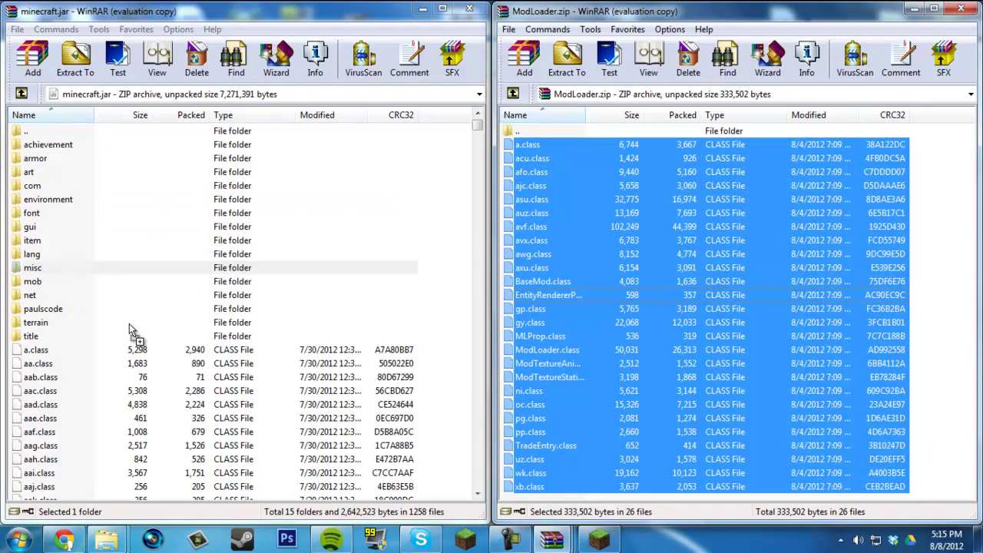
left_click_drag(138, 328, 140, 328)
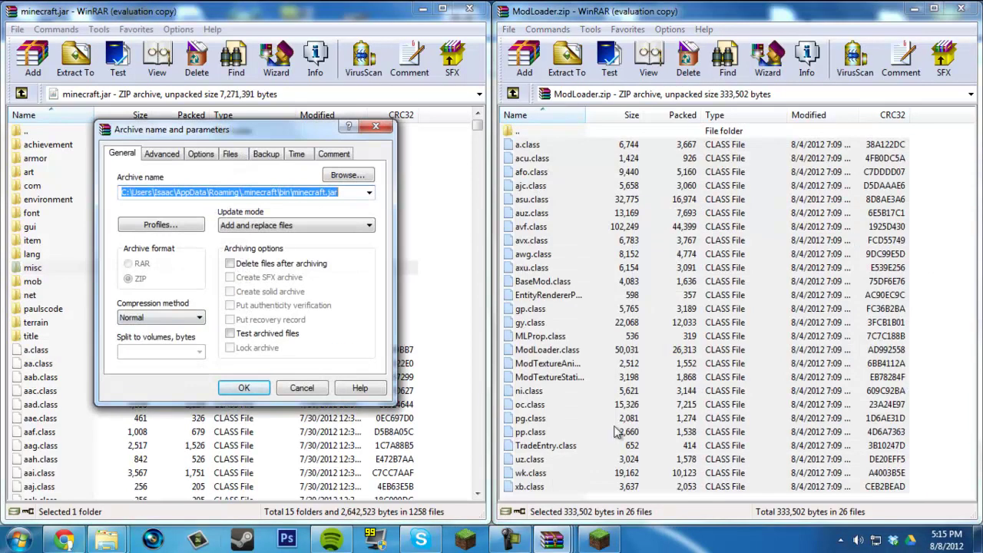
left_click(231, 389)
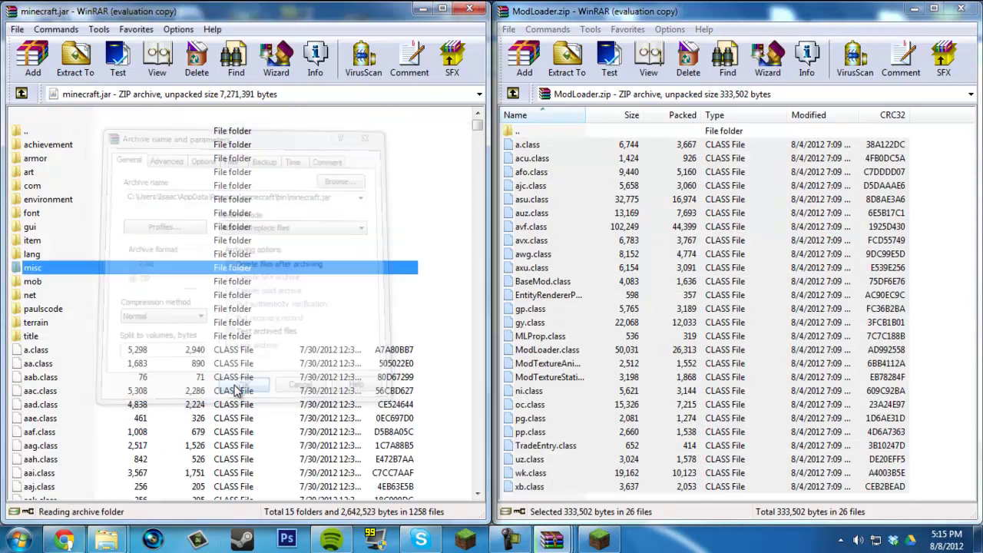
left_click(959, 15)
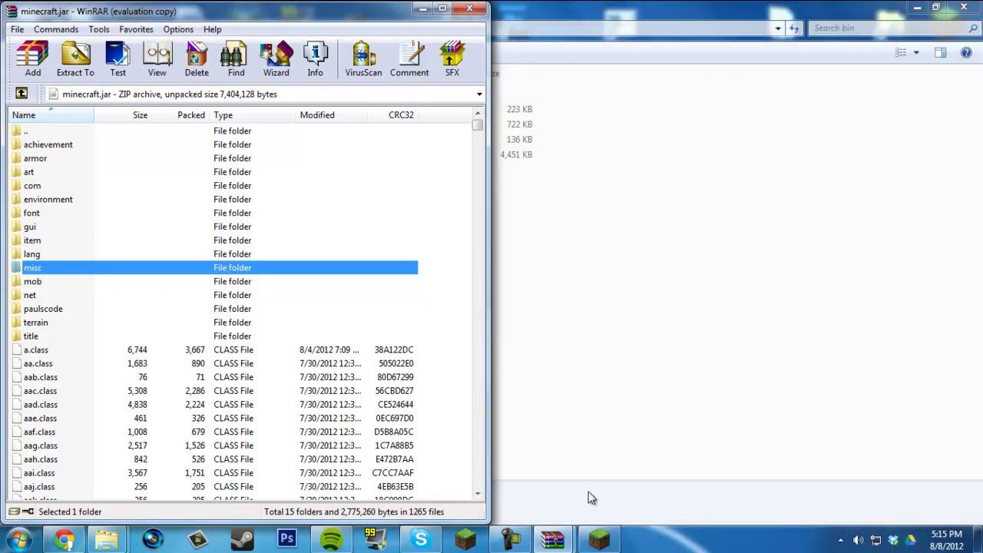
Bring up the CaveGenV1.1 archive and add its CaveGenTextures folder and all class files to minecraft.jar
left_click(552, 540)
left_click(485, 460)
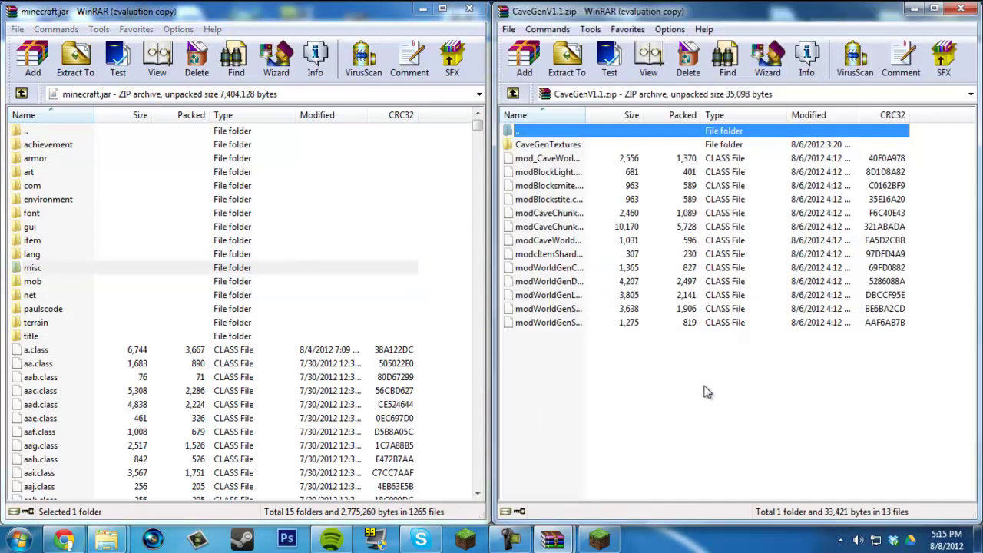
left_click_drag(707, 392, 578, 178)
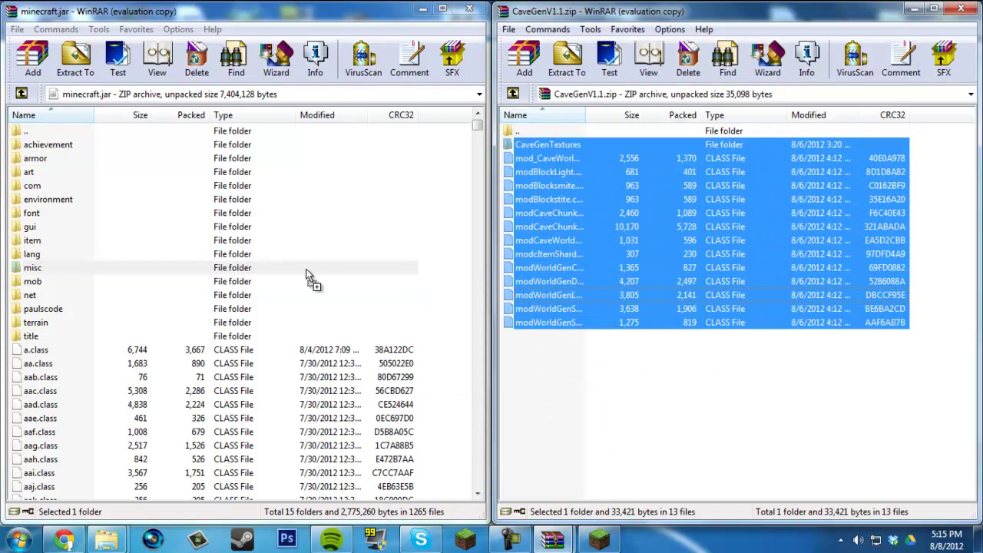
left_click_drag(305, 275, 308, 275)
left_click(244, 388)
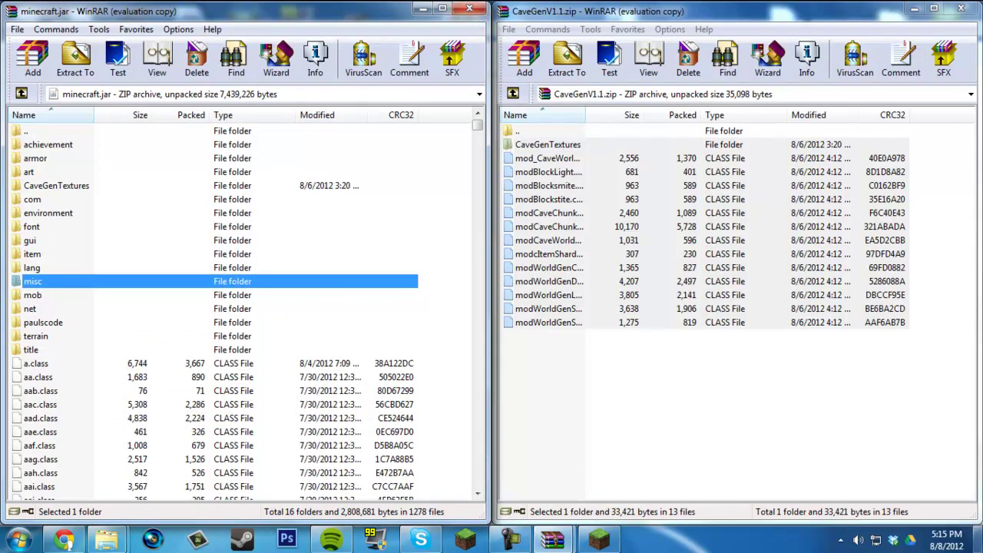
Go to the desktop, dismiss the Java error, and close the launcher options and the official Minecraft launcher
left_click(979, 540)
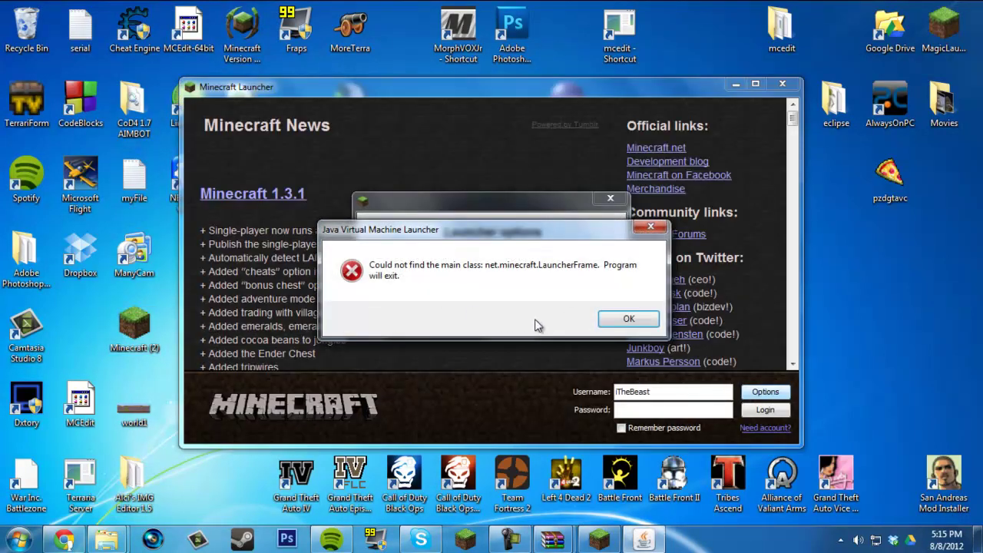
left_click(651, 226)
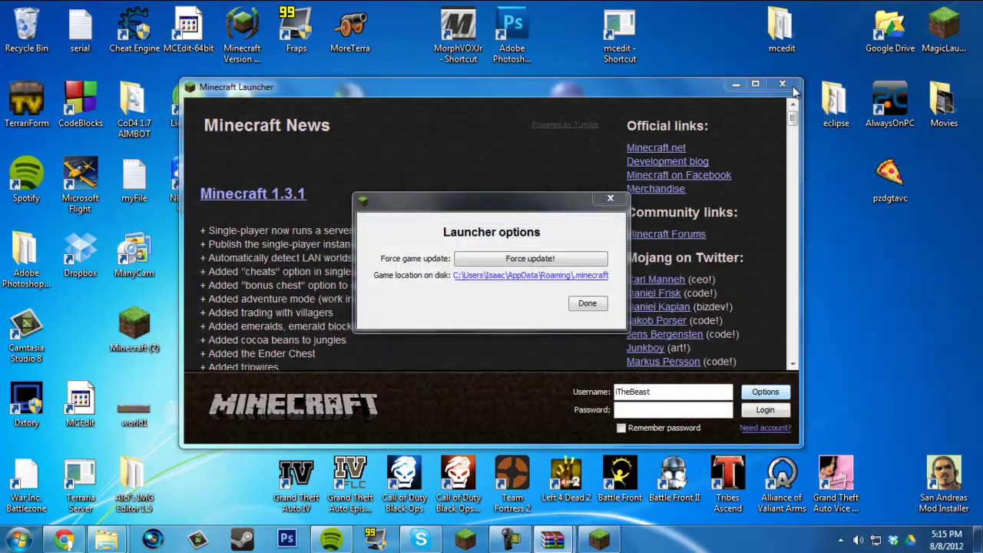
left_click(609, 200)
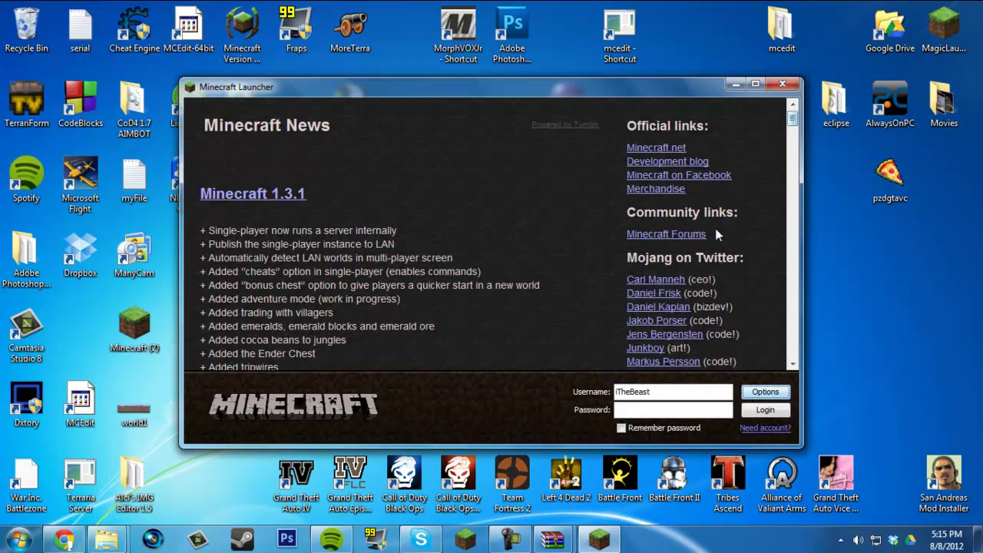
left_click(783, 83)
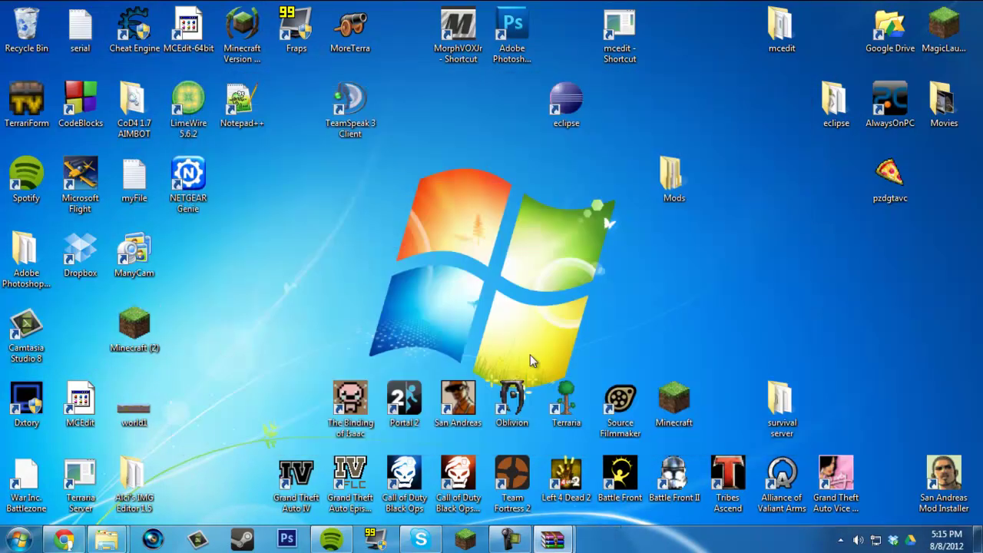
Start the game through the Minecraft (2) desktop launcher and open the singleplayer world list
double_click(137, 328)
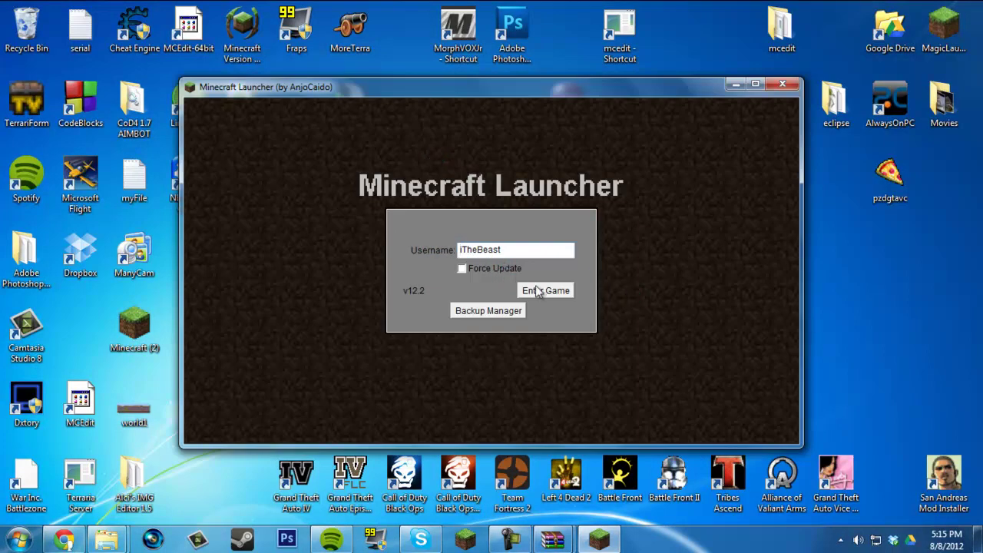
left_click(547, 293)
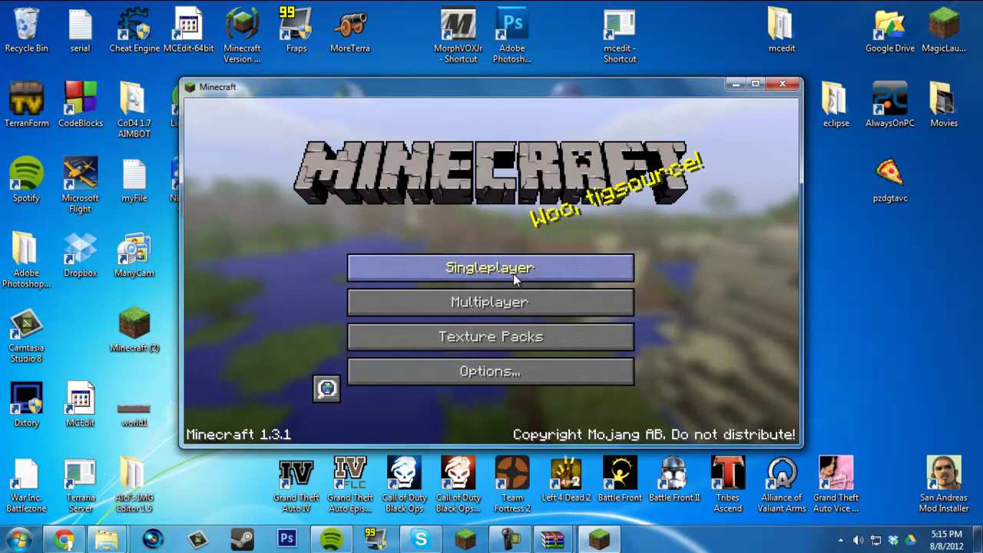
left_click(513, 274)
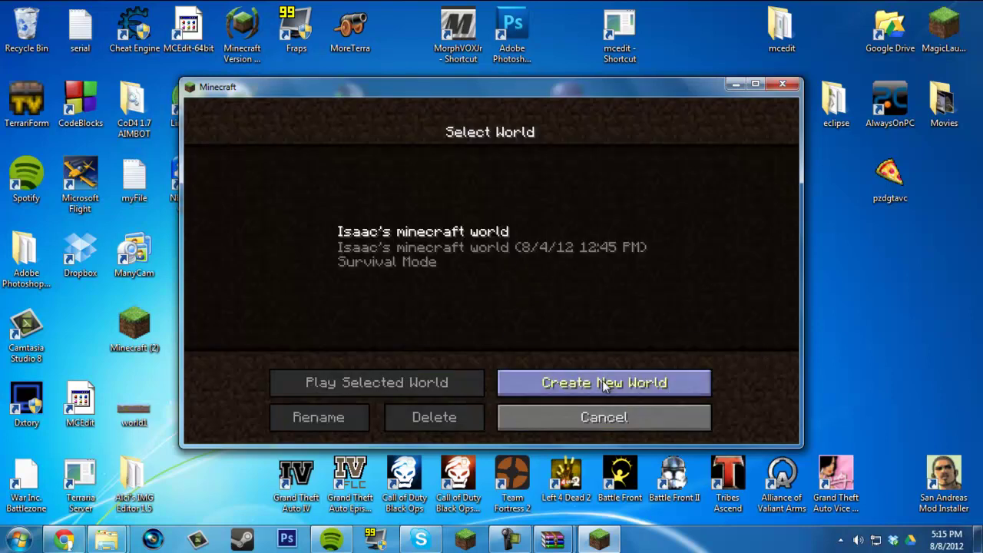
Create a new creative-mode world, cycling its world type one option past Large Biomes
left_click(669, 385)
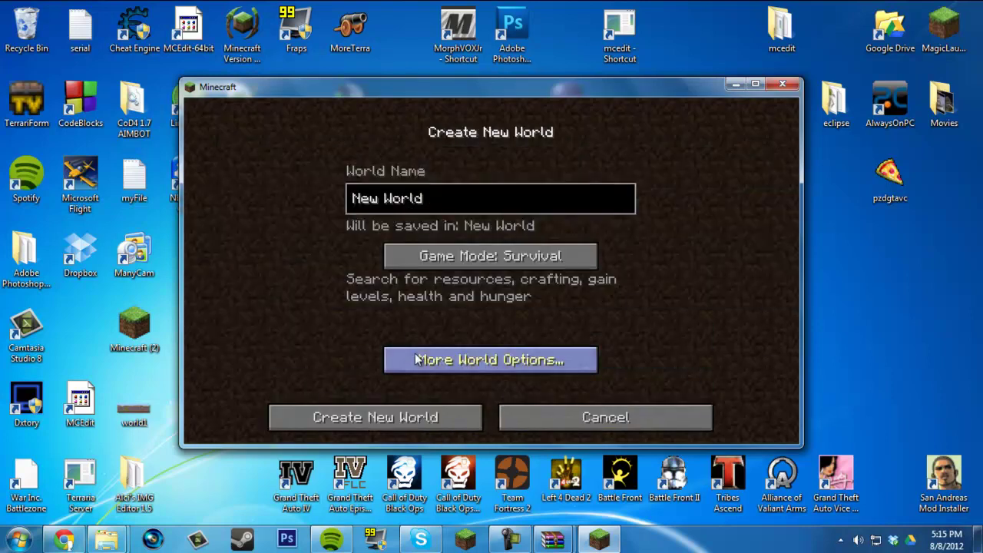
left_click(492, 260)
left_click(519, 358)
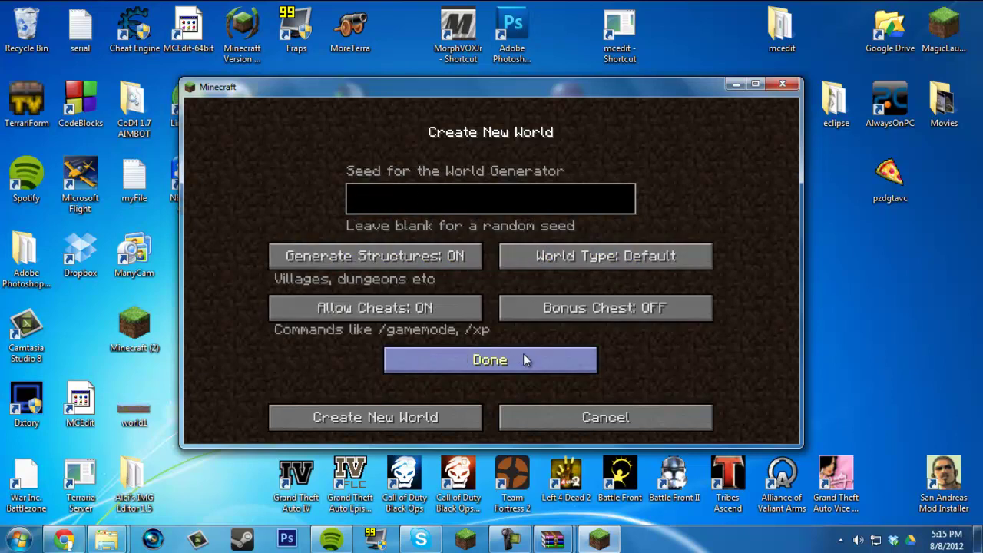
left_click(679, 263)
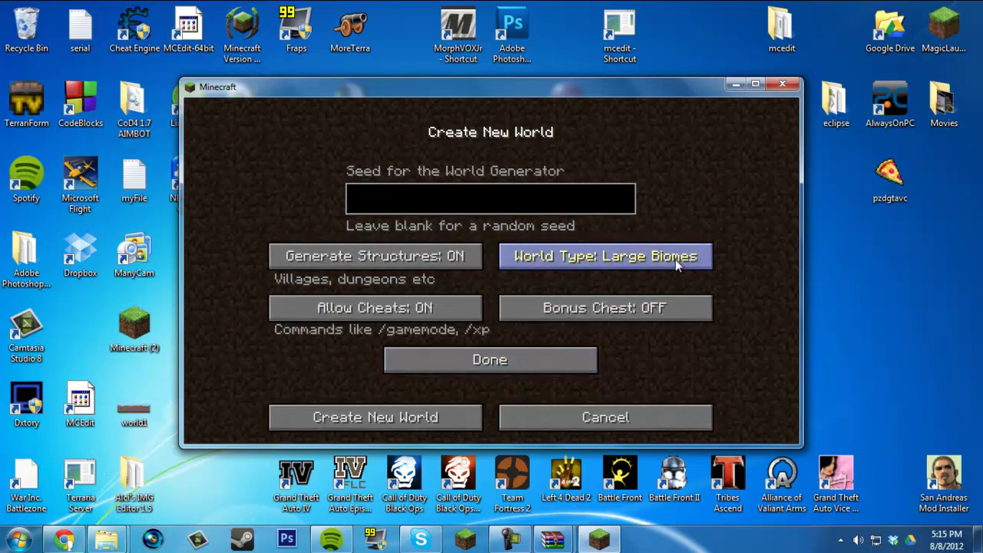
left_click(675, 260)
left_click(425, 417)
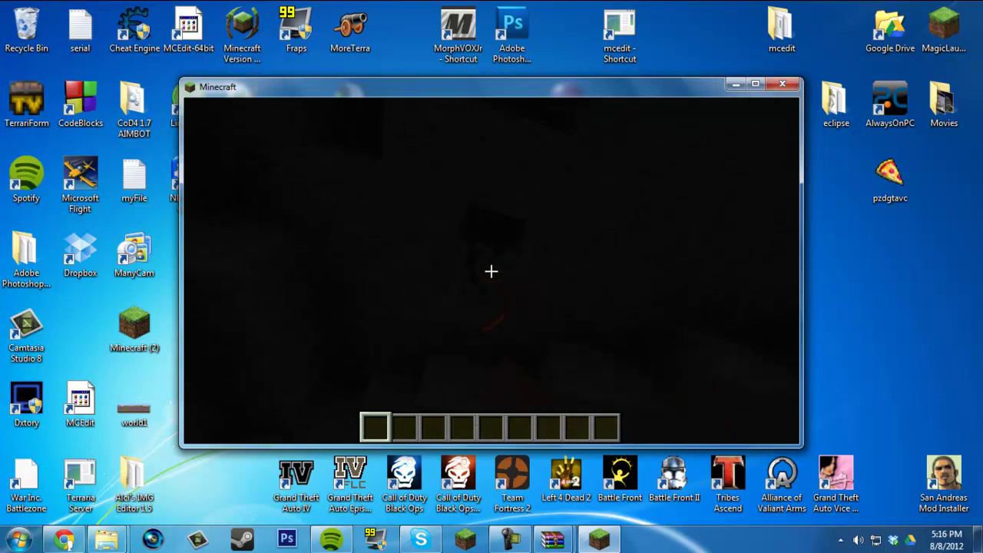
Break a block in the dark world, and browse the creative inventory categories through to the item search
left_click(492, 271)
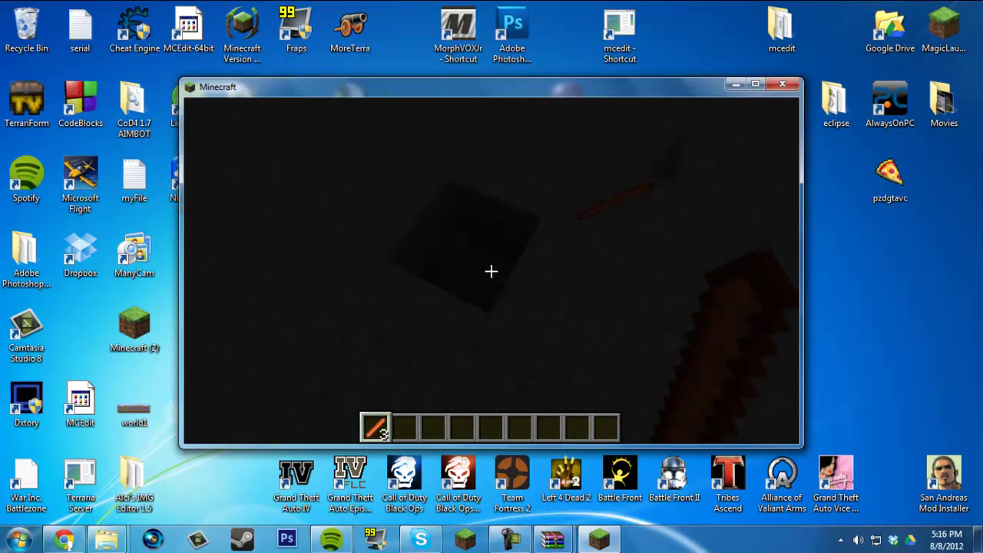
key("e")
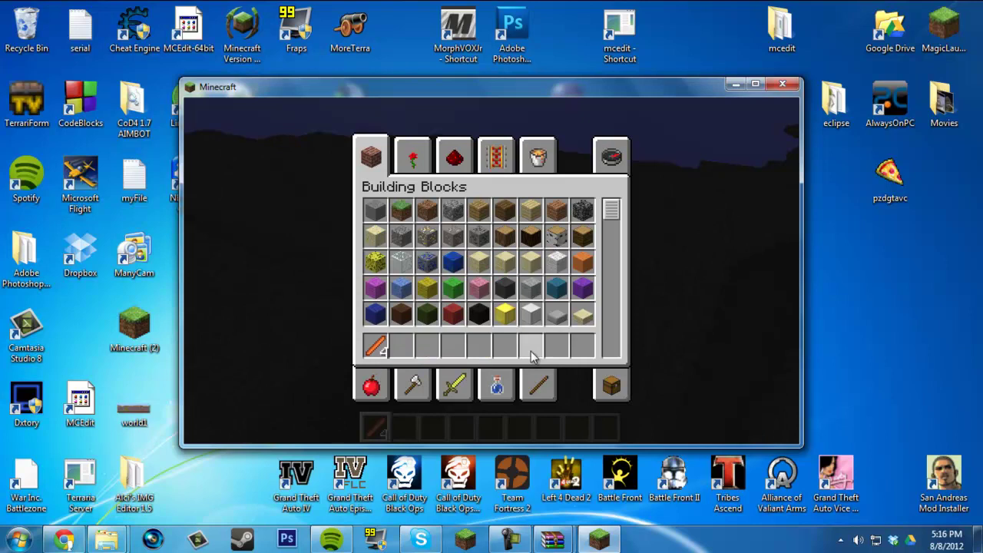
left_click(497, 156)
left_click(538, 156)
left_click(614, 160)
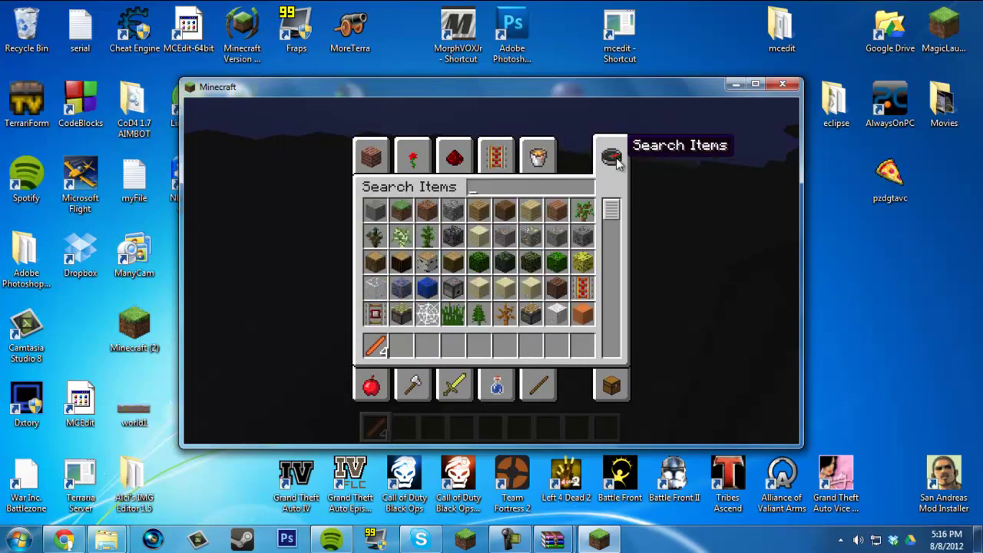
type("et")
Leave the creative item search and change the game mode with the chat command /gamemode 1
type("/")
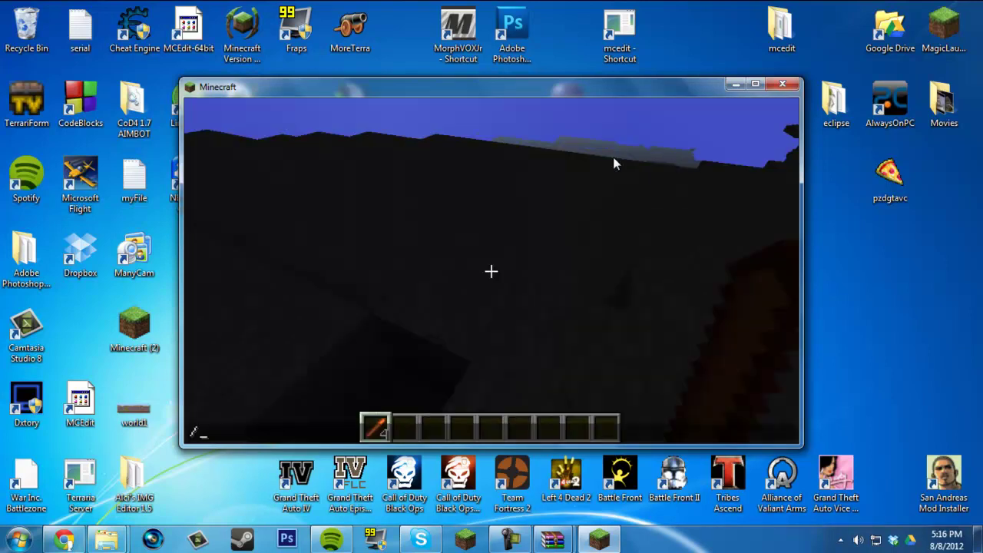
type("gamemo")
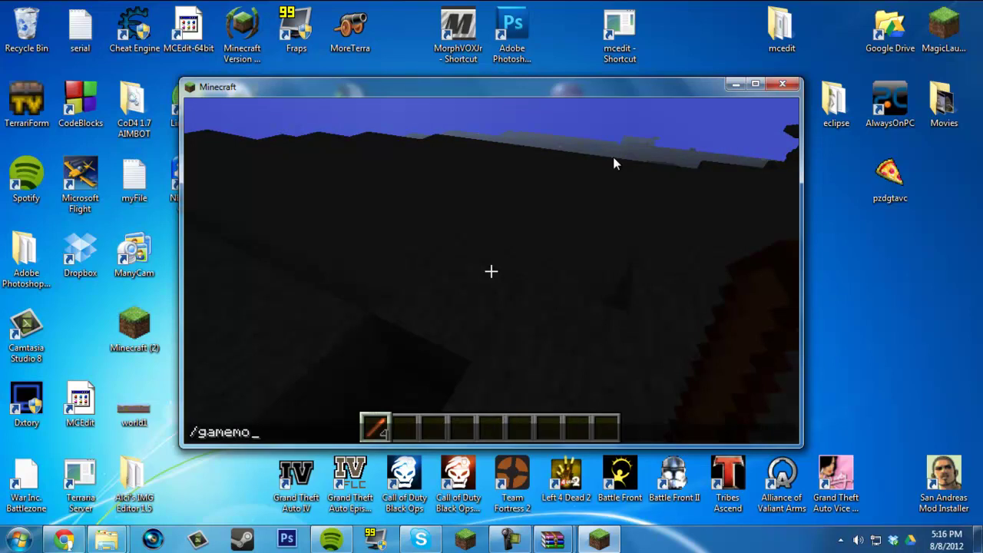
type("de 1")
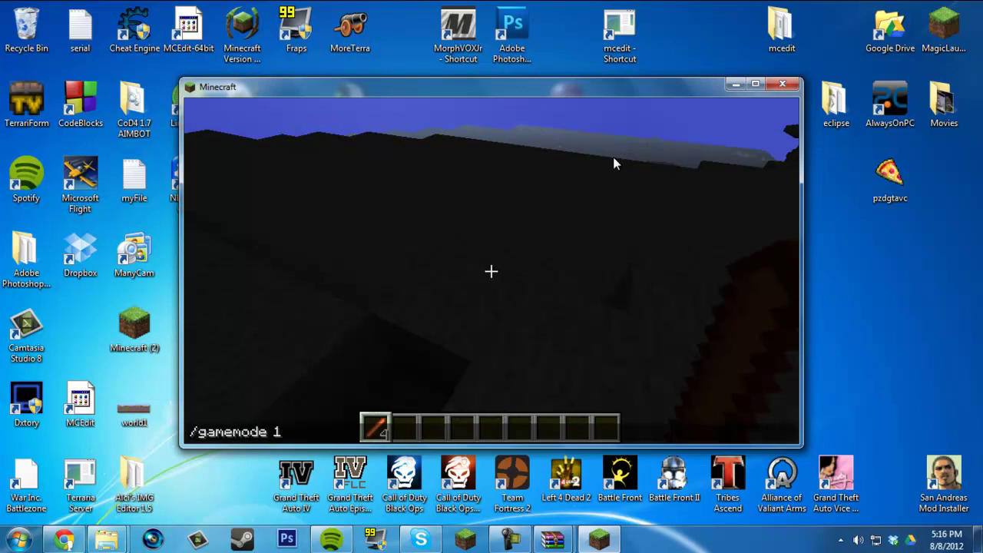
key("Return")
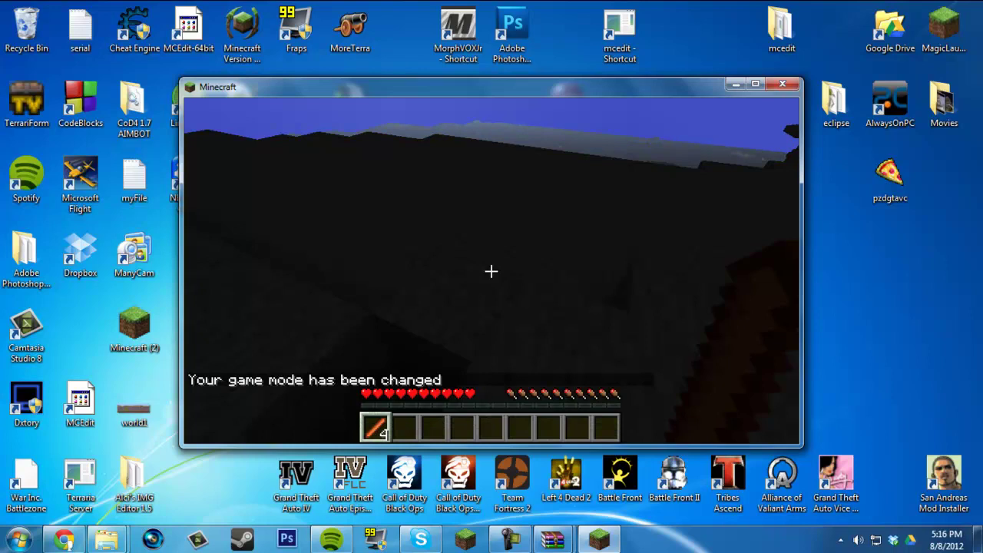
Pick up the orange block from the first hotbar slot in the inventory, throw it out, and reselect the first slot
key("e")
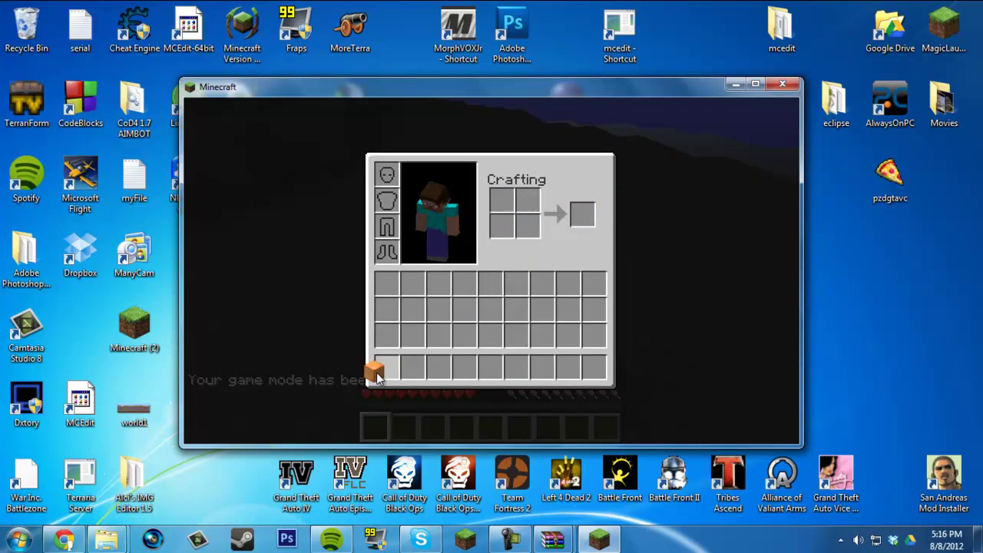
key("e")
scroll(492, 271, "down", 2)
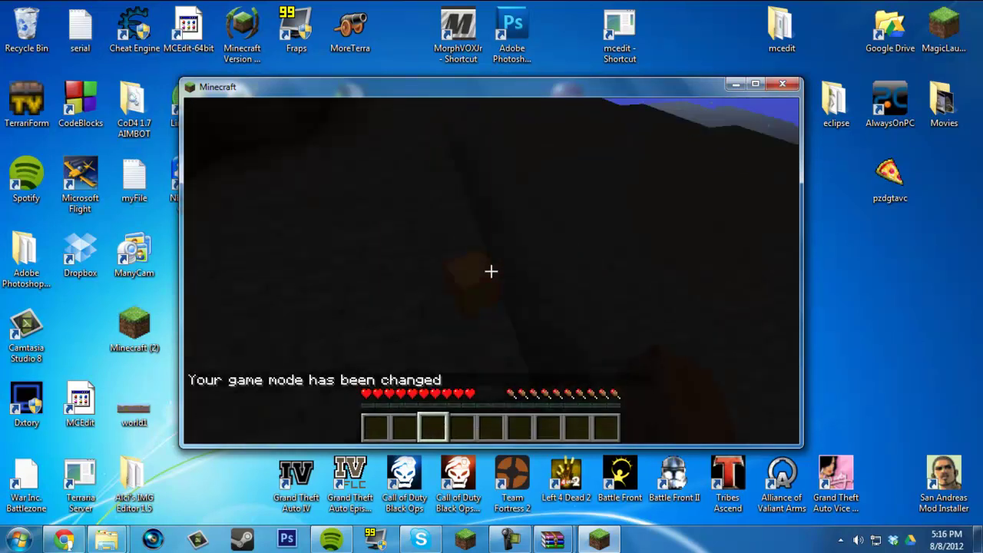
scroll(492, 271, "up", 2)
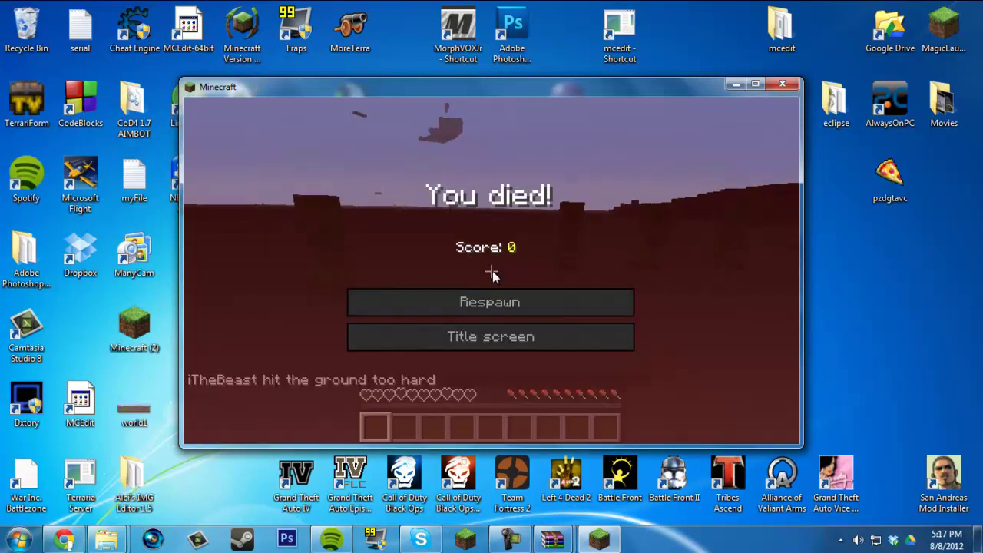
Respawn the player after the fatal fall and change the game mode with the chat command /gamemode 0
left_click(516, 305)
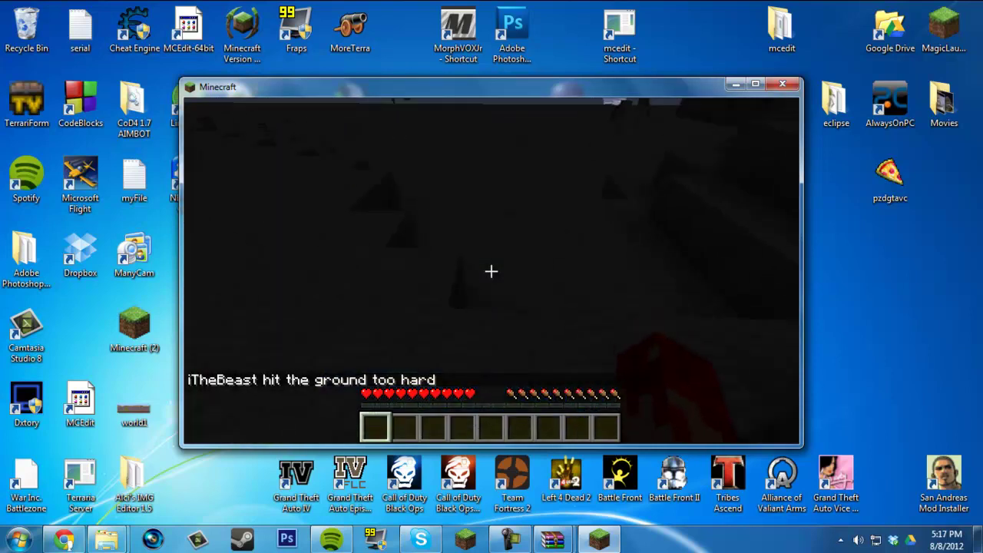
key("Escape")
key("Escape")
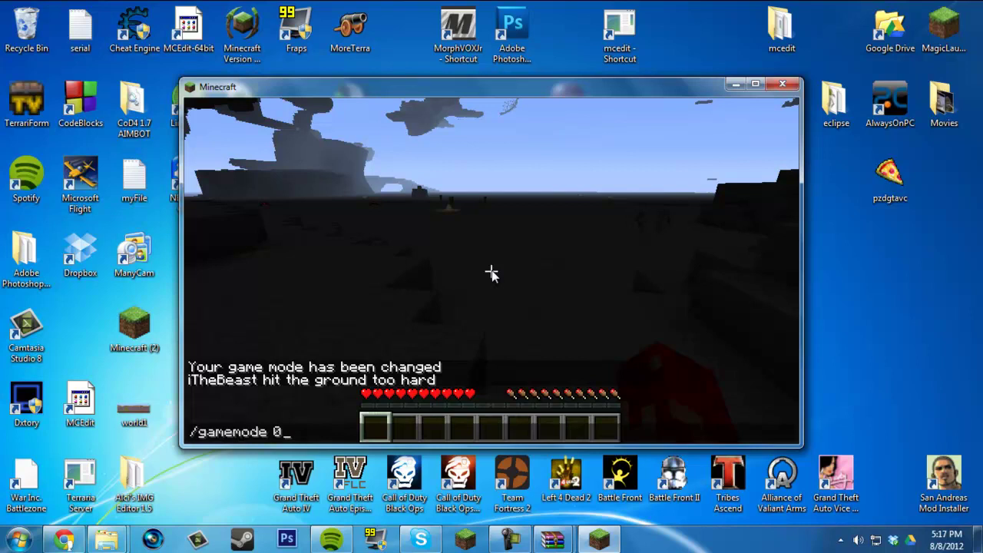
key("Return")
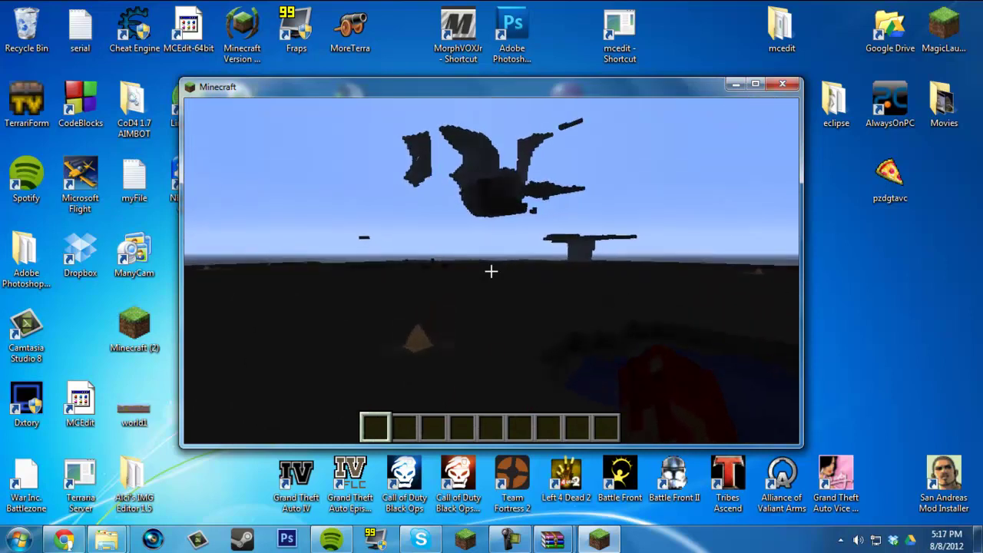
Explore the dark world, move the wooden sword from a chest into the first hotbar slot, and close the chest
scroll(491, 271, "down", 2)
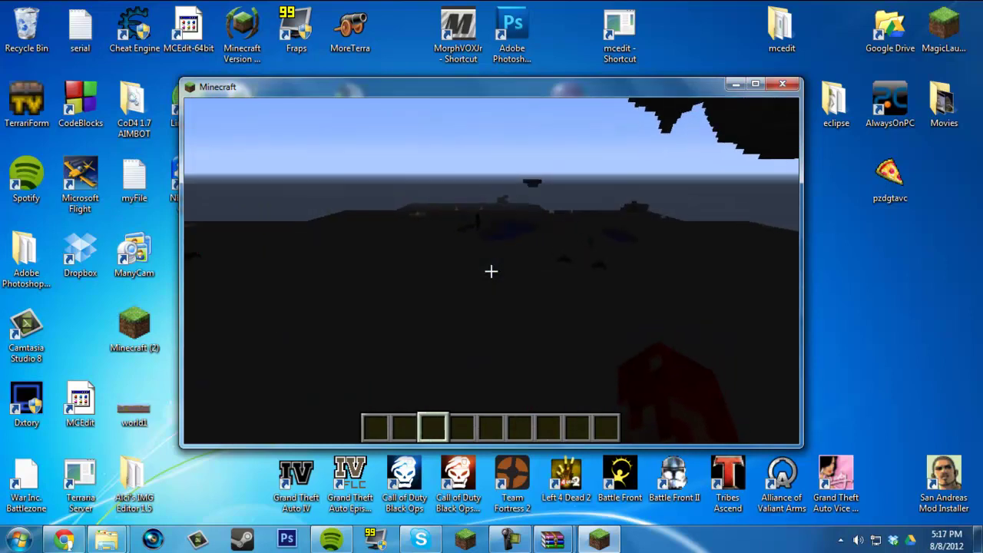
scroll(491, 271, "up", 1)
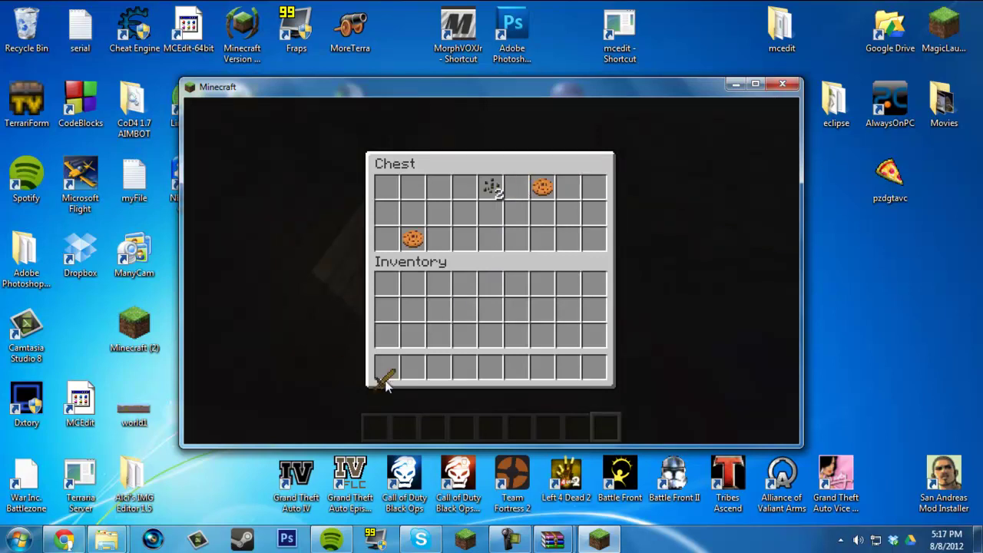
key("e")
scroll(491, 271, "up", 8)
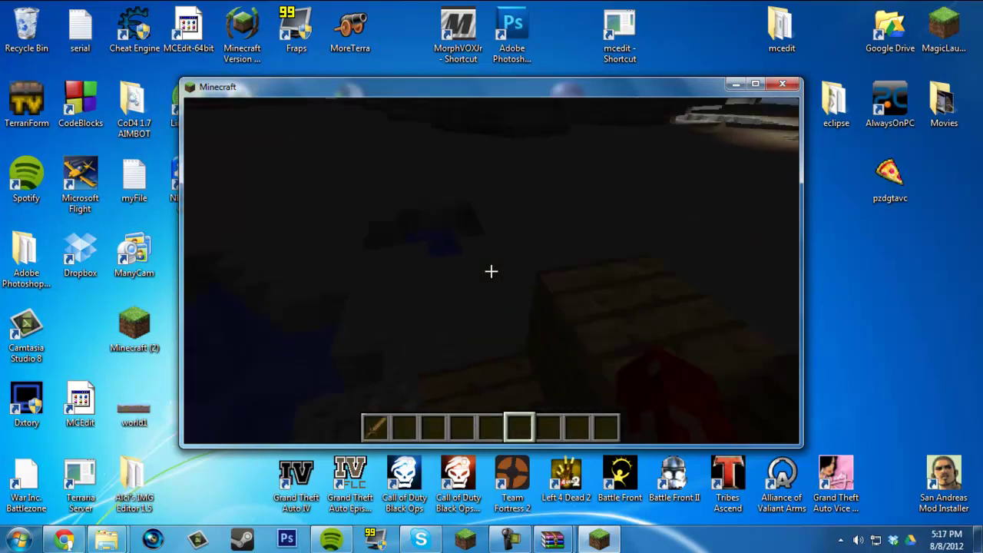